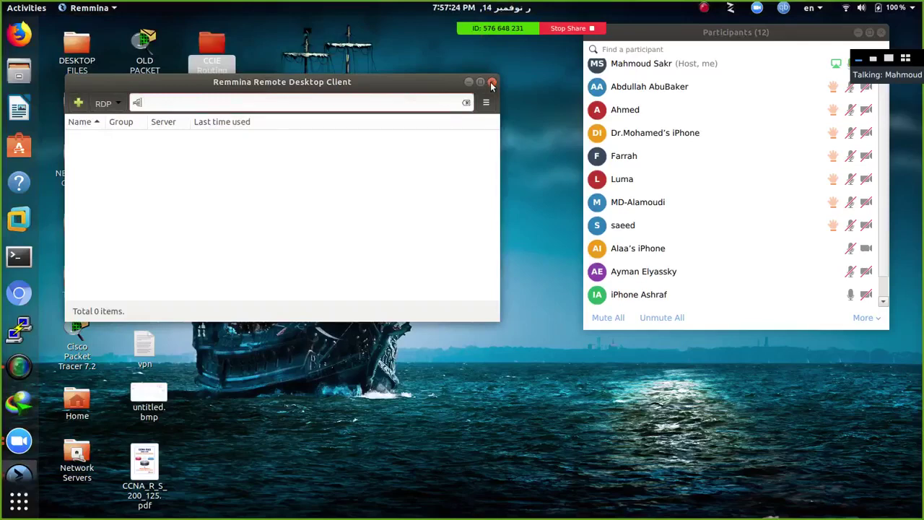
- Close the Remmina connection list window and the meeting's participants window to clear the desktop
{"action": "left_click", "coordinate": [491, 81]}
{"action": "left_click", "coordinate": [454, 99]}
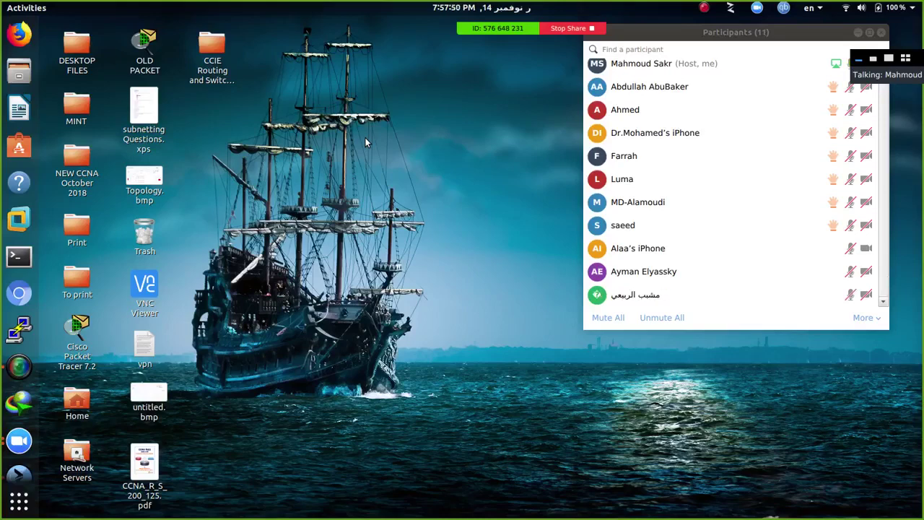
{"action": "left_click", "coordinate": [882, 33]}
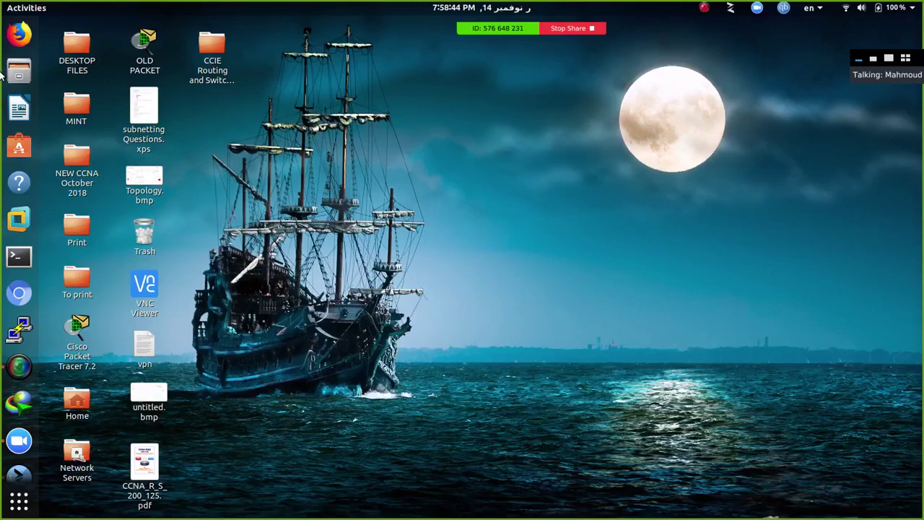
- Switch to Remmina and show the remote Windows desktop session in full screen
{"action": "mouse_move", "coordinate": [531, 30]}
{"action": "left_click", "coordinate": [20, 465]}
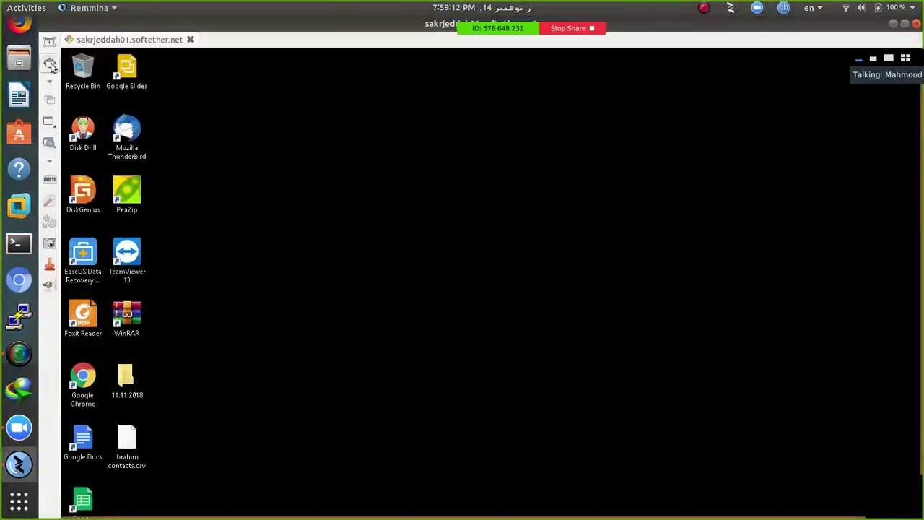
{"action": "left_click", "coordinate": [50, 64]}
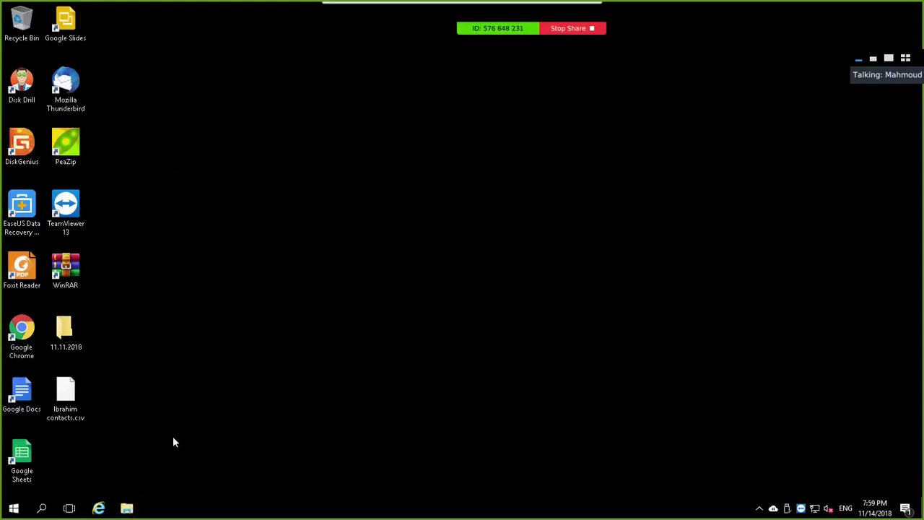
- Open File Explorer on the remote desktop and browse to D:\SQL Data\MSSQL14.MSSQLSERVER\MSSQL\DATA
{"action": "left_click", "coordinate": [126, 508]}
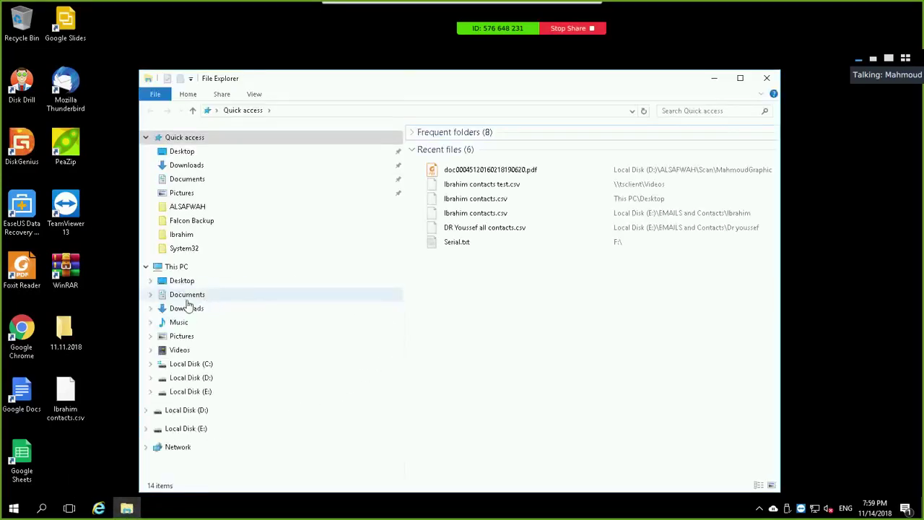
{"action": "left_click", "coordinate": [208, 378]}
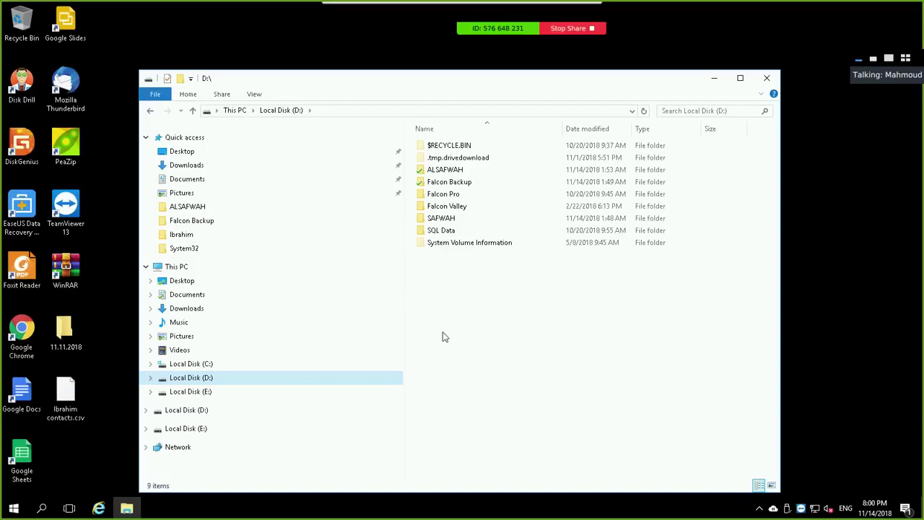
{"action": "double_click", "coordinate": [452, 231]}
{"action": "double_click", "coordinate": [479, 147]}
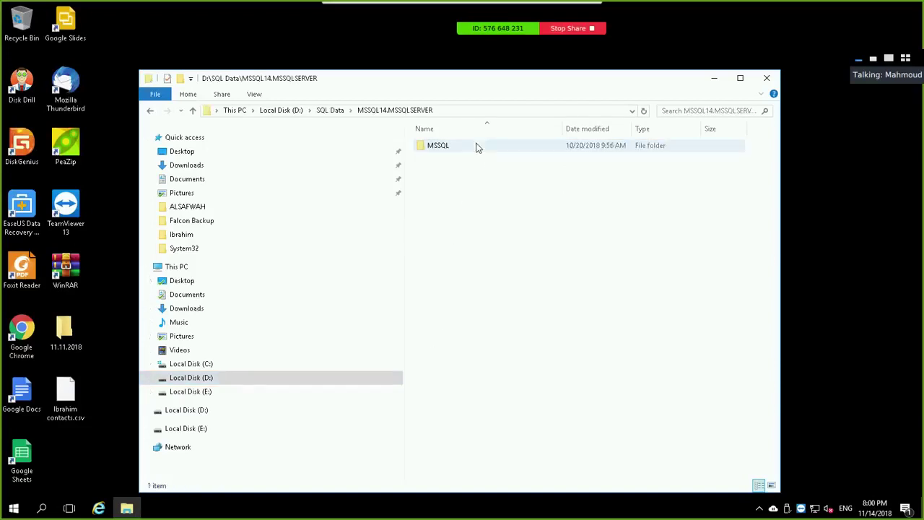
{"action": "double_click", "coordinate": [477, 146]}
{"action": "double_click", "coordinate": [442, 158]}
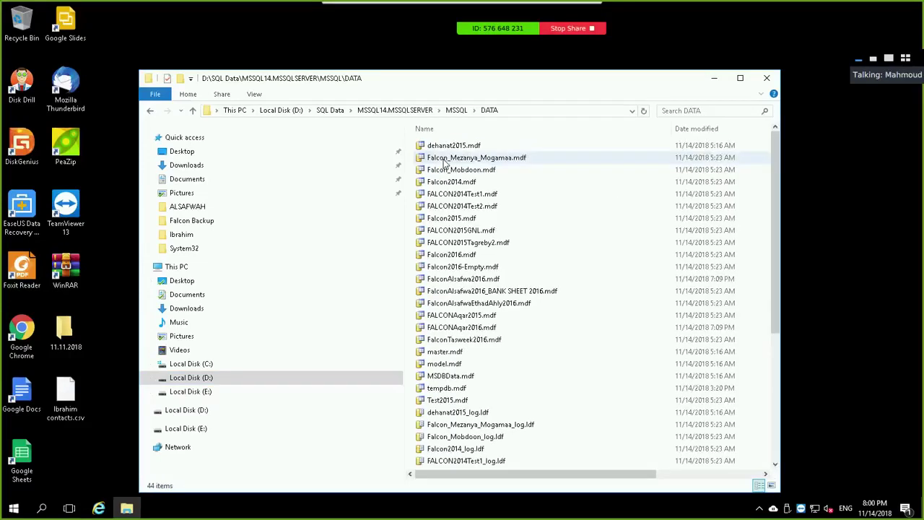
- Maximize the DATA folder's window and create a new folder there, keeping its default name
{"action": "left_click_drag", "start_coordinate": [439, 81], "coordinate": [500, 44]}
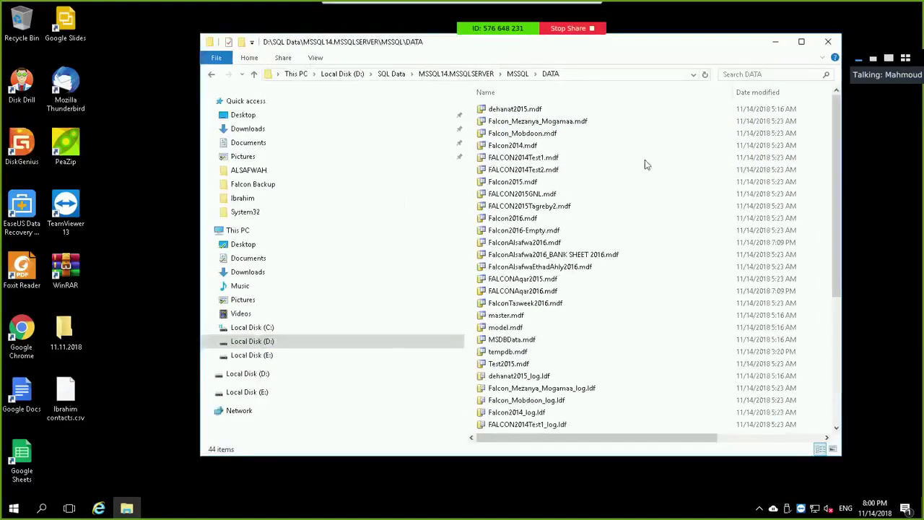
{"action": "left_click_drag", "start_coordinate": [837, 108], "coordinate": [835, 284]}
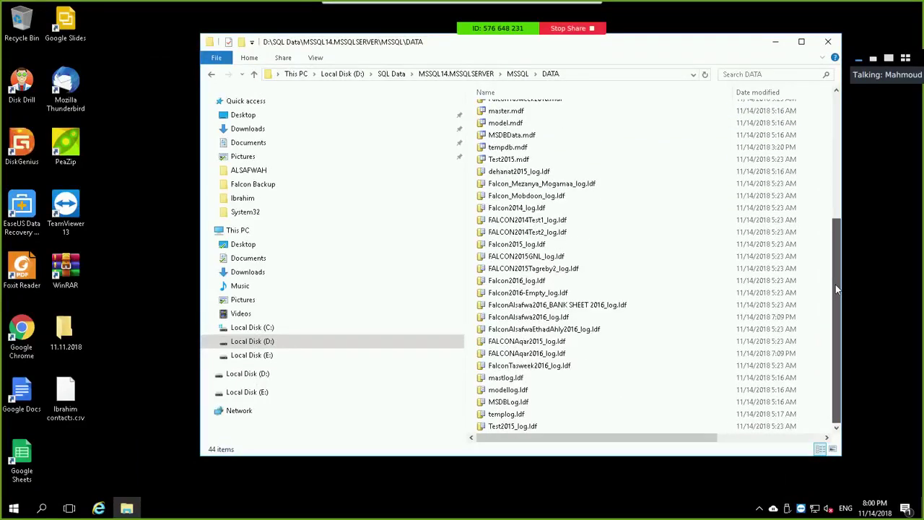
{"action": "left_click", "coordinate": [801, 41]}
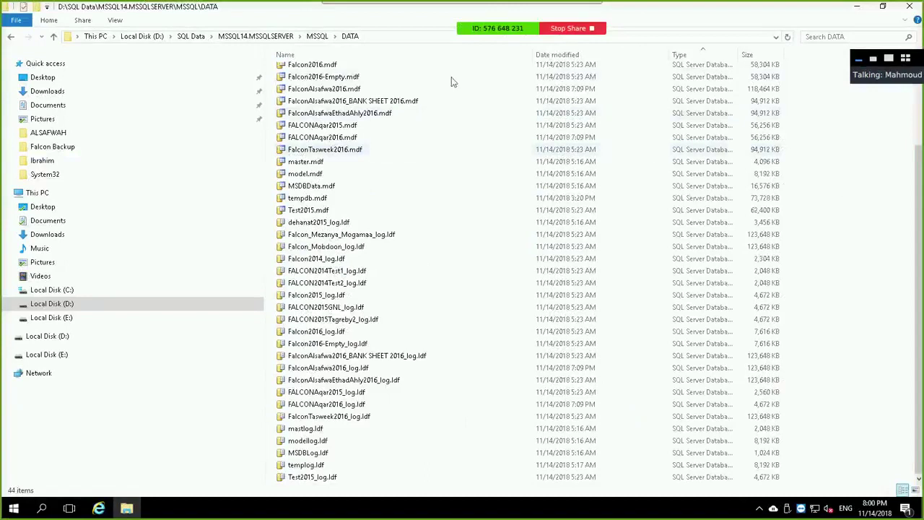
{"action": "right_click", "coordinate": [832, 163]}
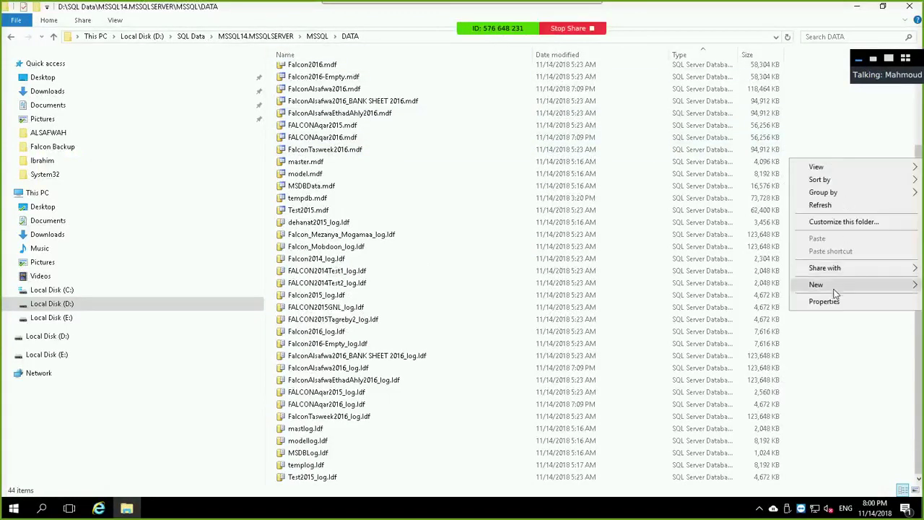
{"action": "mouse_move", "coordinate": [837, 292]}
{"action": "left_click", "coordinate": [718, 289]}
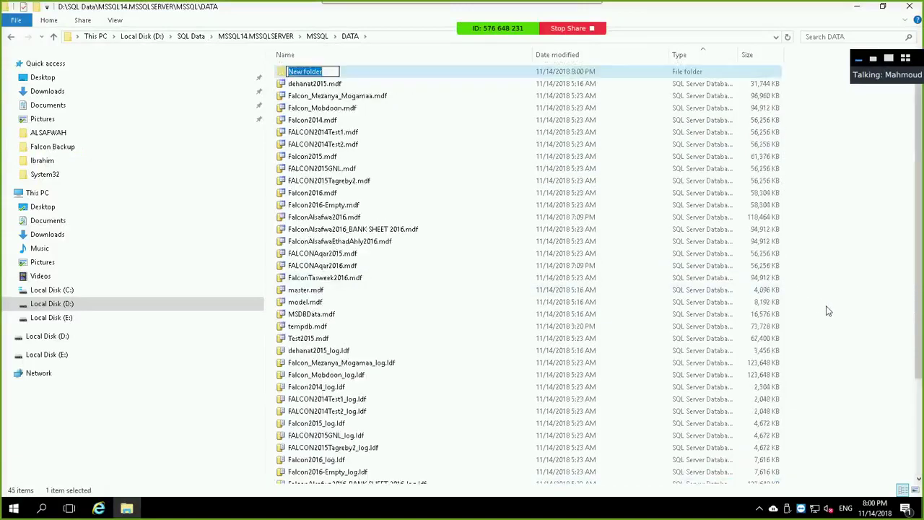
{"action": "left_click", "coordinate": [852, 311]}
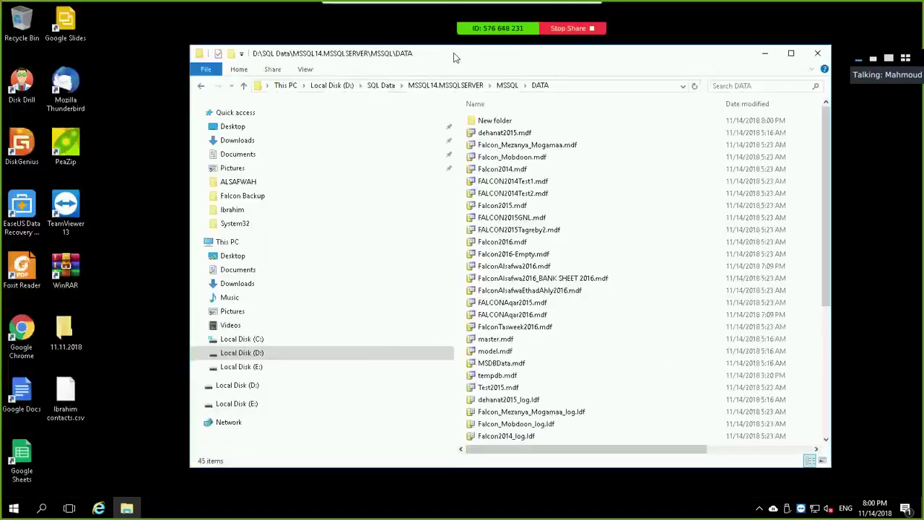
- Try to copy the contacts .csv file from the desktop into the SQL Server DATA folder, retry, and cancel the paste
{"action": "left_click", "coordinate": [76, 391]}
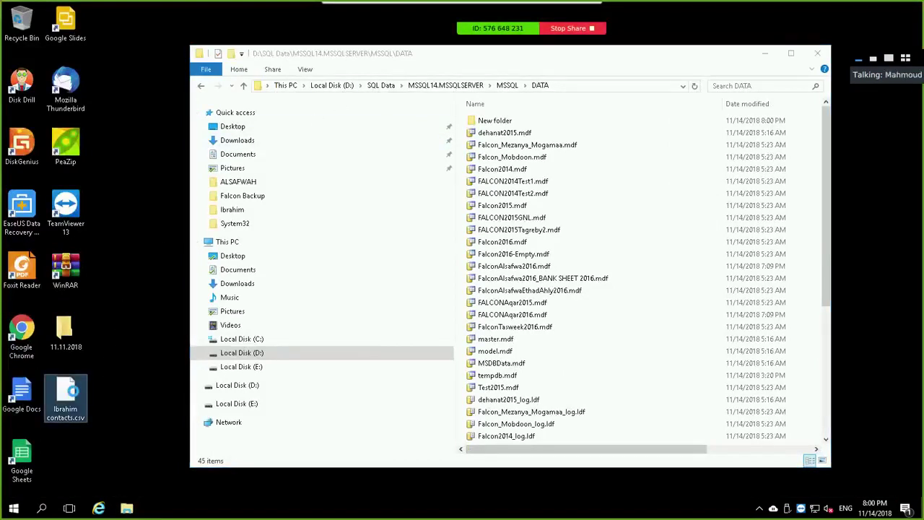
{"action": "right_click", "coordinate": [76, 393]}
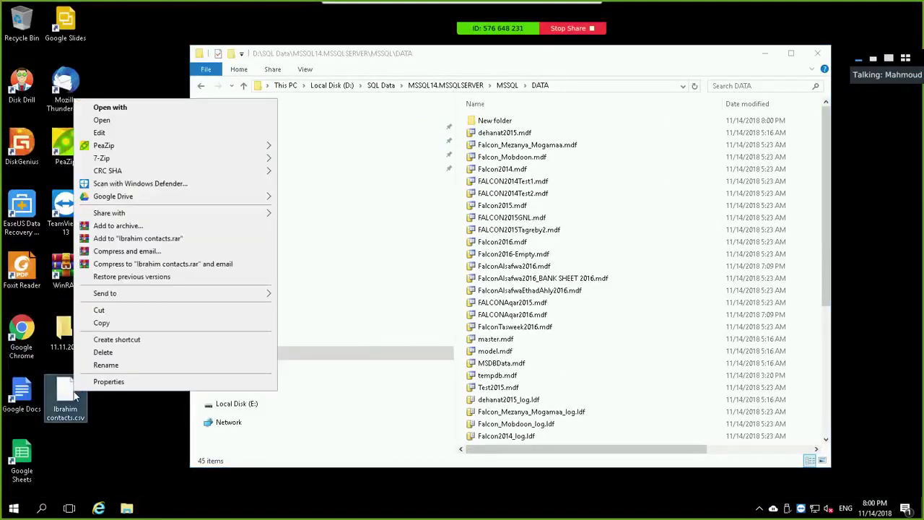
{"action": "left_click", "coordinate": [142, 321]}
{"action": "left_click", "coordinate": [790, 53]}
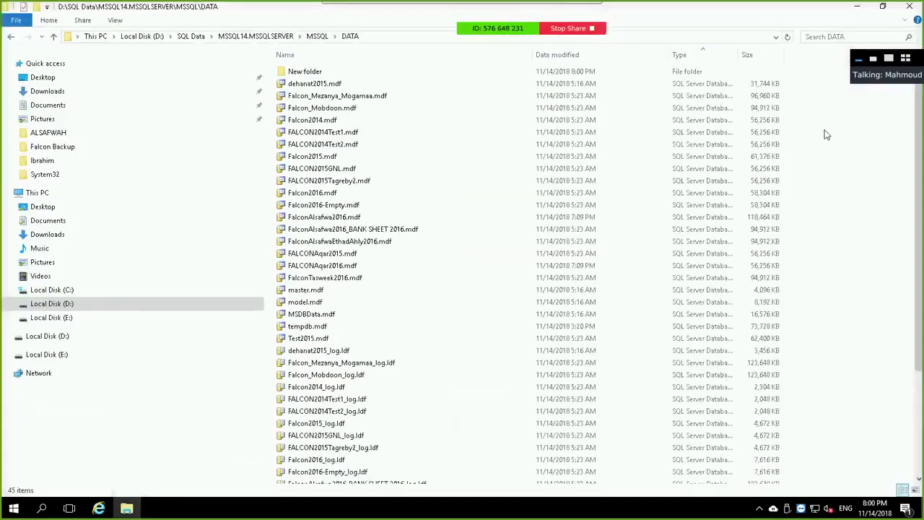
{"action": "right_click", "coordinate": [825, 134]}
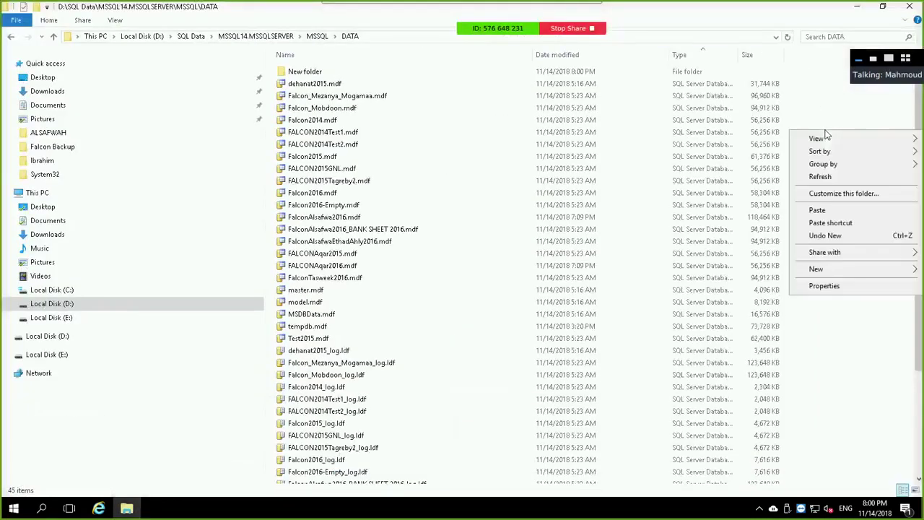
{"action": "left_click", "coordinate": [826, 210]}
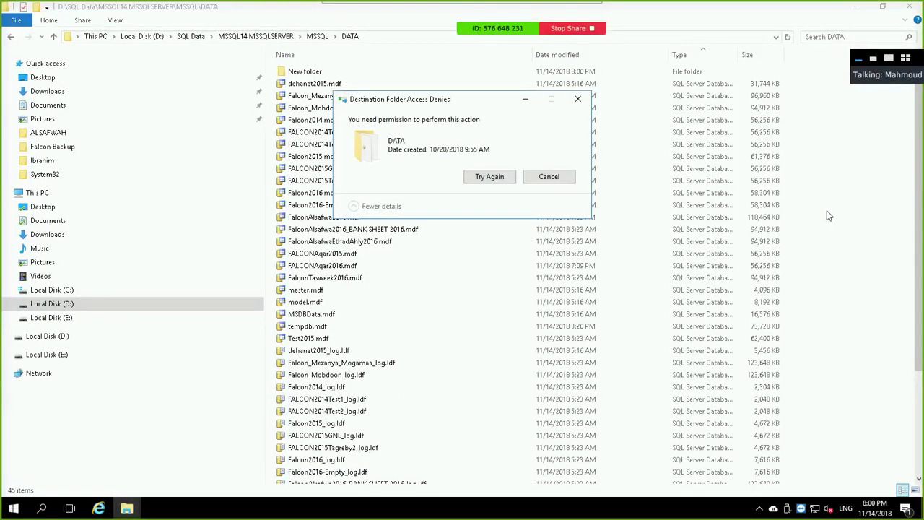
{"action": "left_click", "coordinate": [489, 179]}
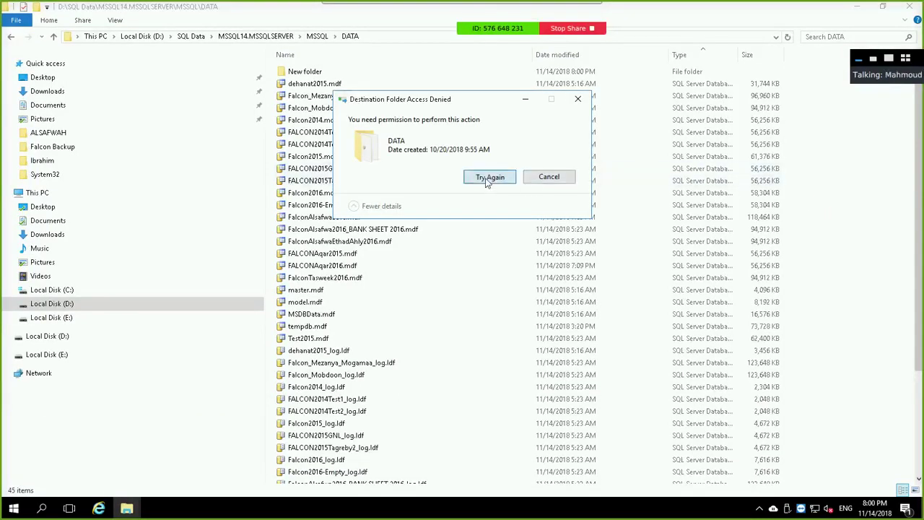
{"action": "left_click", "coordinate": [488, 181]}
{"action": "left_click", "coordinate": [487, 180]}
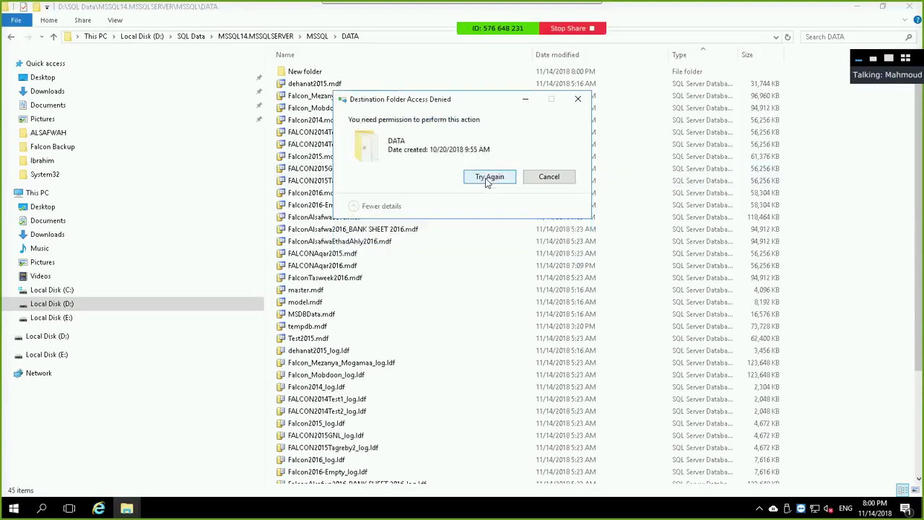
{"action": "left_click", "coordinate": [545, 177]}
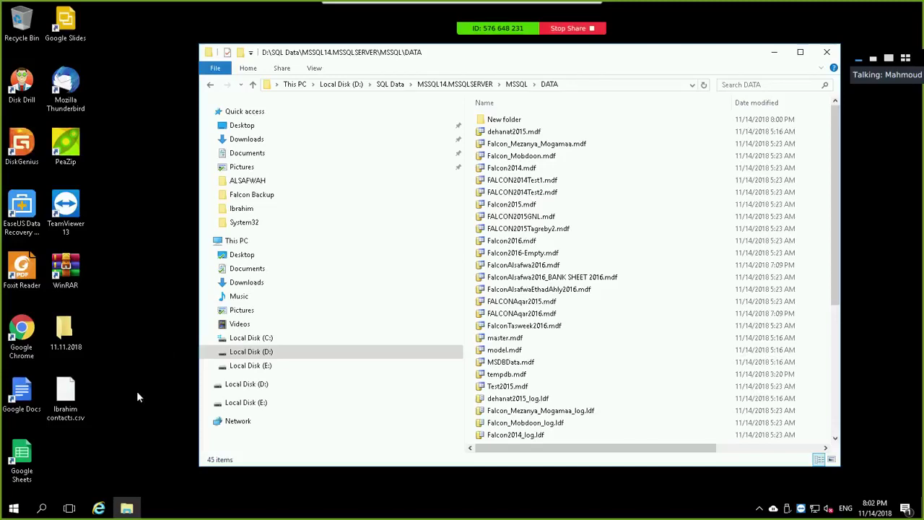
- Rename the desktop contacts file, changing its extension from .csv to .mdf
{"action": "left_click", "coordinate": [65, 395]}
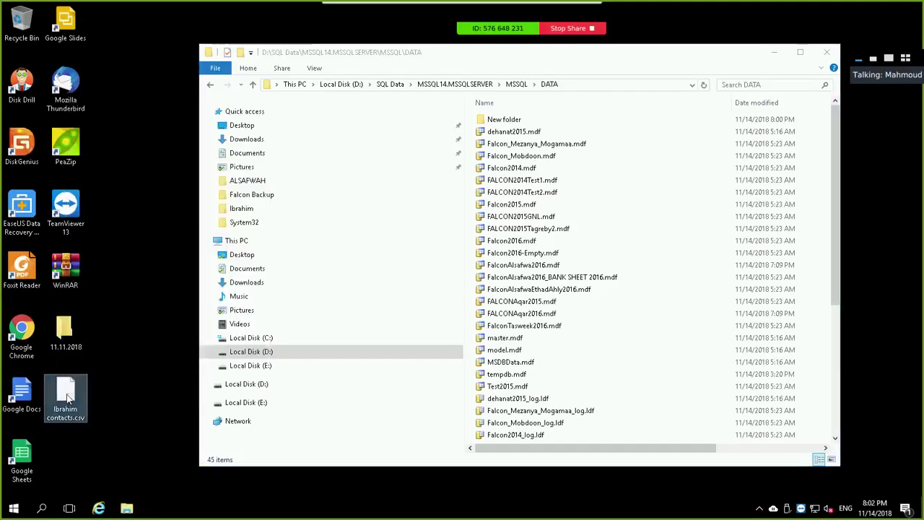
{"action": "right_click", "coordinate": [65, 400]}
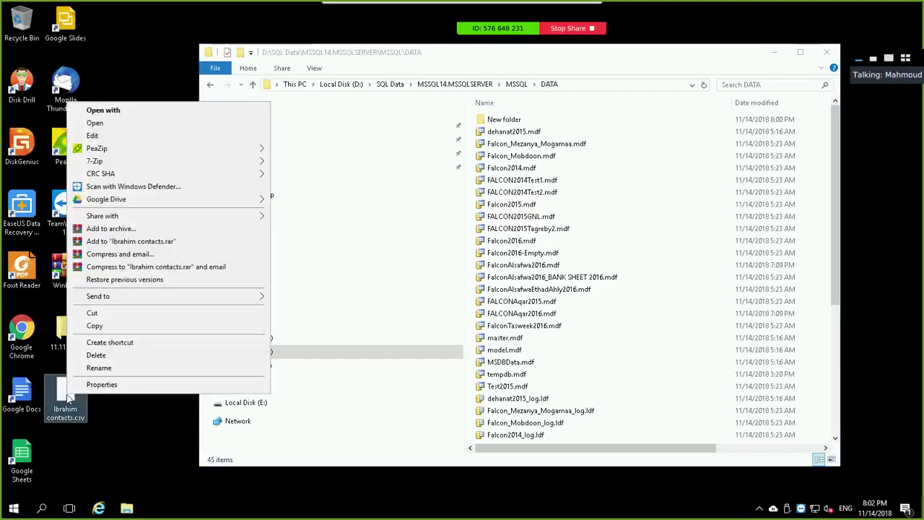
{"action": "left_click", "coordinate": [93, 410]}
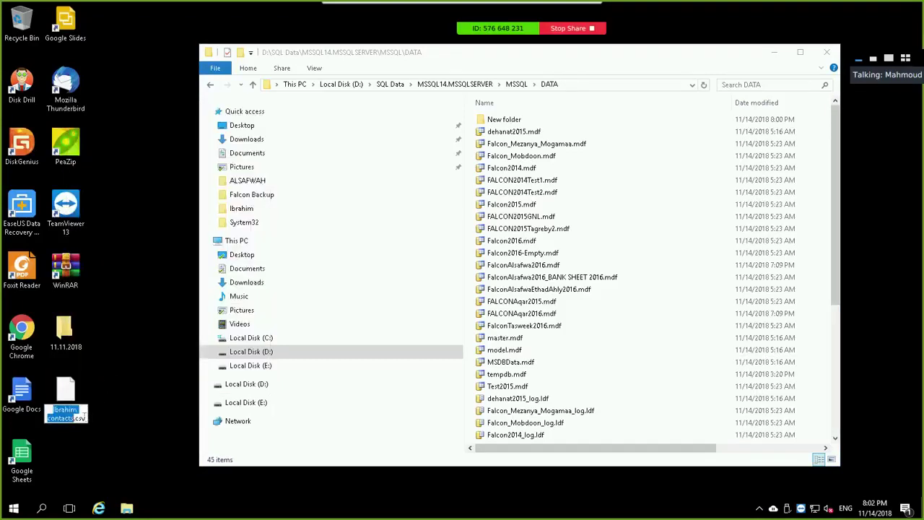
{"action": "key", "text": "End"}
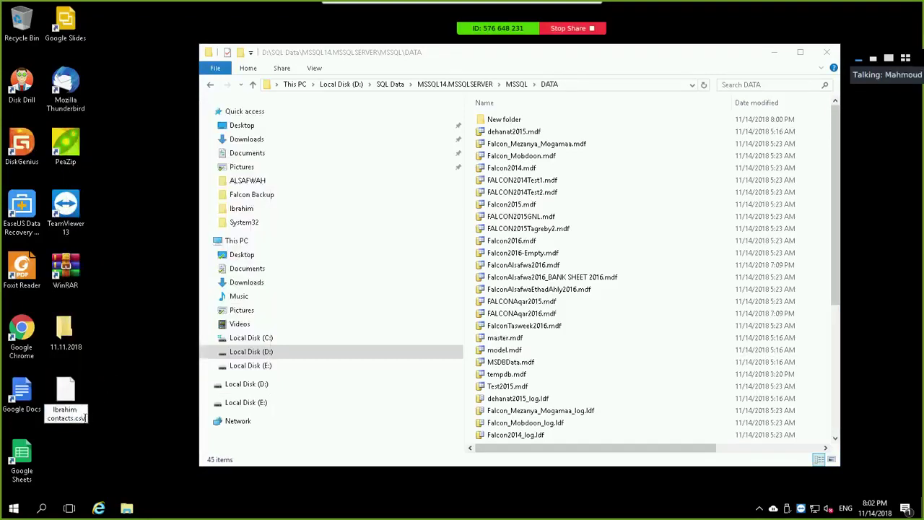
{"action": "key", "text": "Return"}
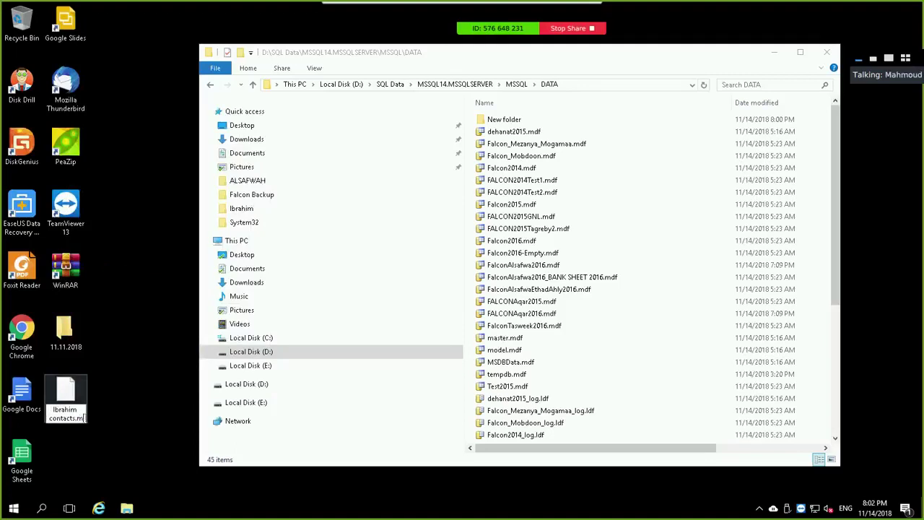
{"action": "key", "text": "F2"}
{"action": "key", "text": "End"}
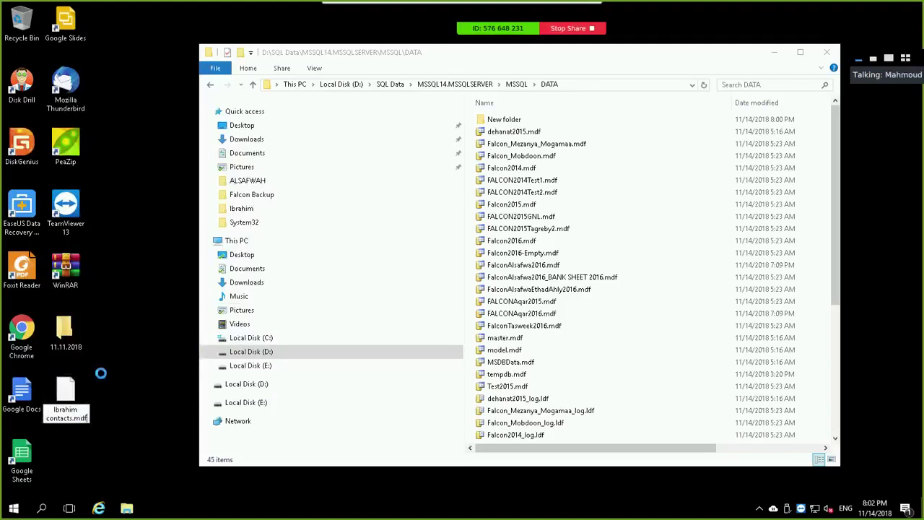
{"action": "key", "text": "Return"}
{"action": "left_click", "coordinate": [513, 259]}
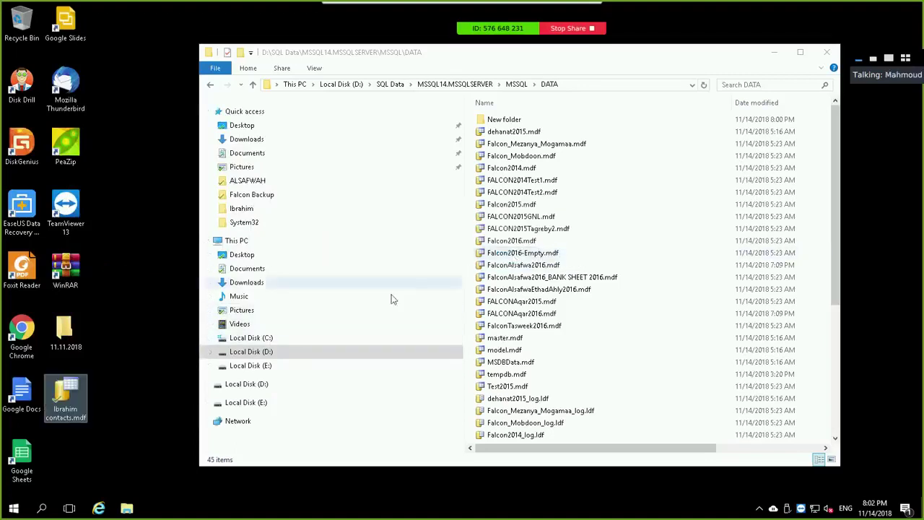
- Copy the contacts .mdf file from the desktop and paste it into the SQL Server DATA folder
{"action": "right_click", "coordinate": [65, 398]}
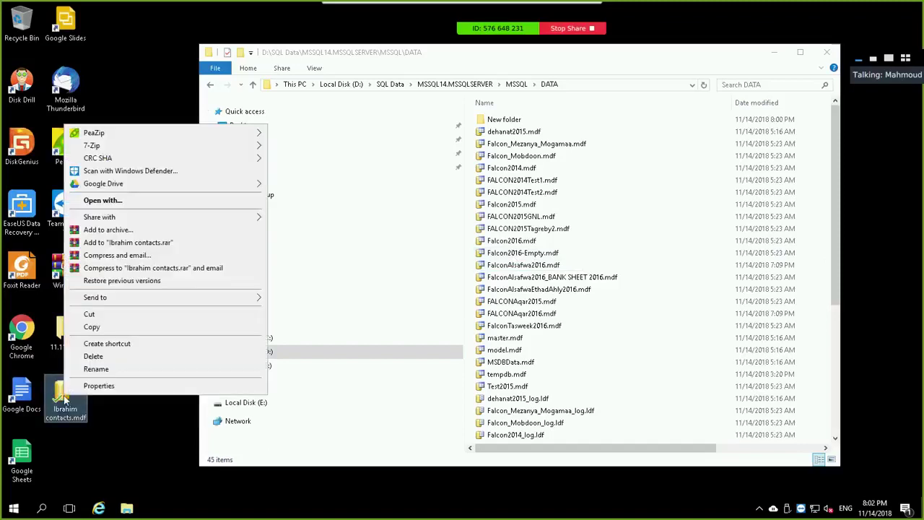
{"action": "left_click", "coordinate": [105, 327]}
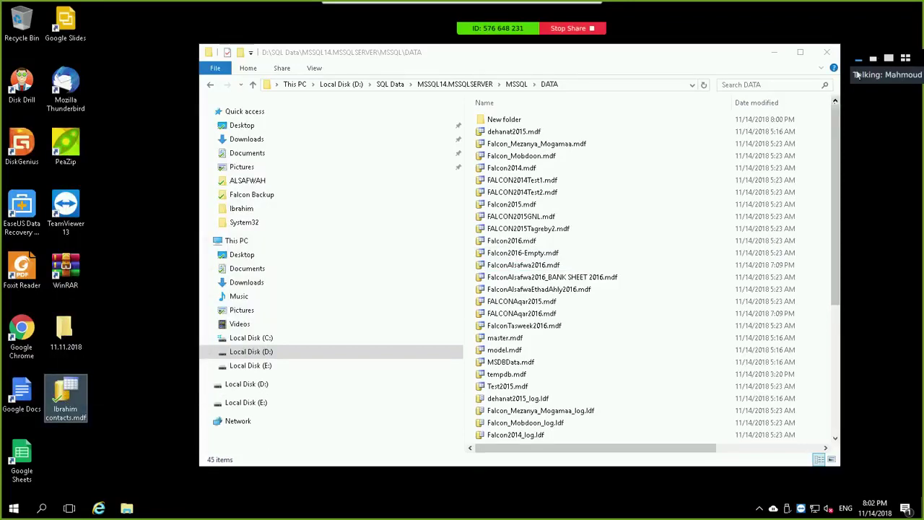
{"action": "left_click", "coordinate": [800, 53]}
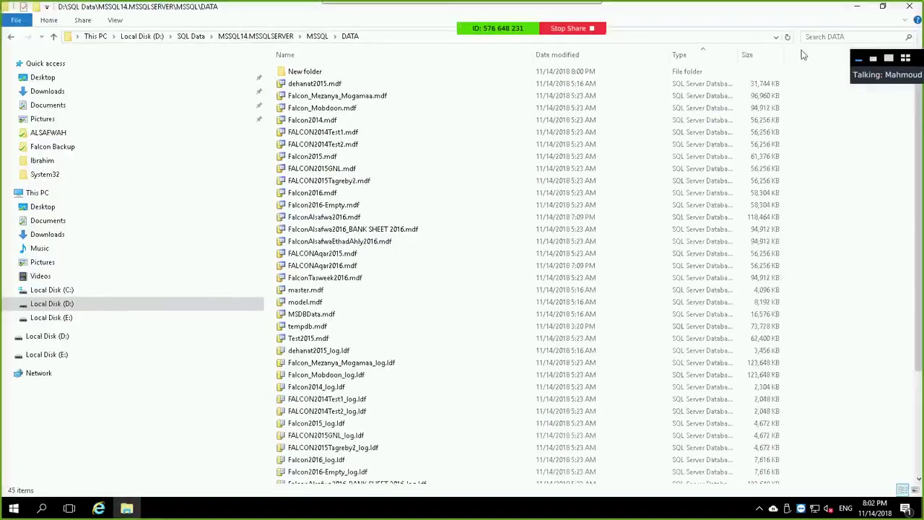
{"action": "right_click", "coordinate": [830, 108]}
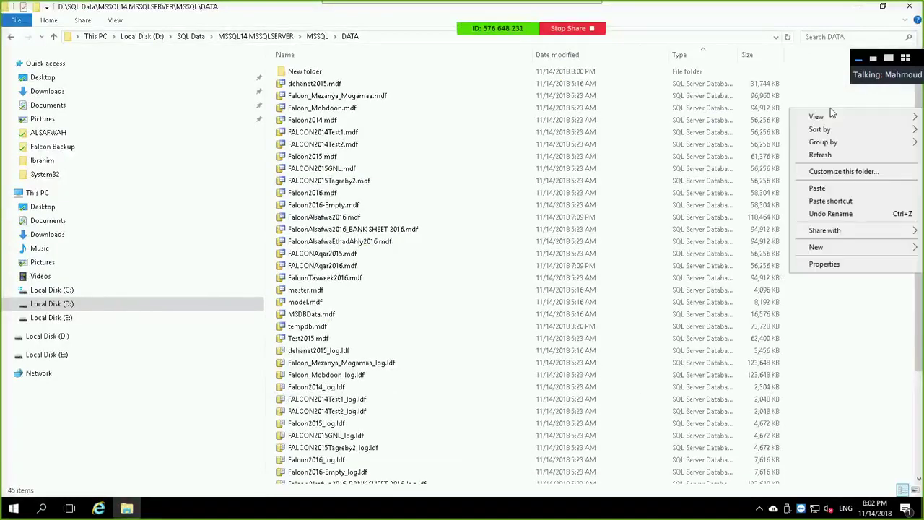
{"action": "left_click", "coordinate": [835, 187]}
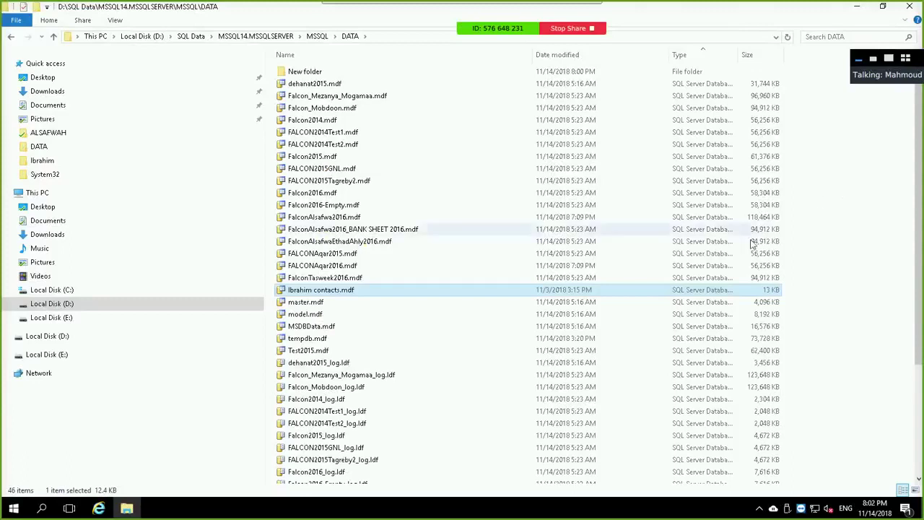
- Rename the contacts .mdf file in the SQL Server DATA folder, changing its extension to .ldf
{"action": "right_click", "coordinate": [566, 292]}
{"action": "left_click", "coordinate": [593, 268]}
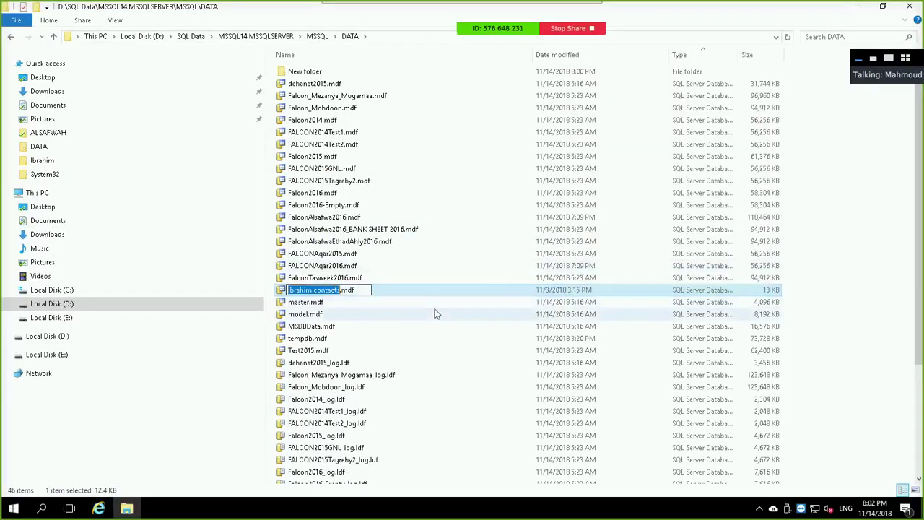
{"action": "left_click", "coordinate": [359, 289]}
{"action": "key", "text": "BackSpace"}
{"action": "key", "text": "BackSpace"}
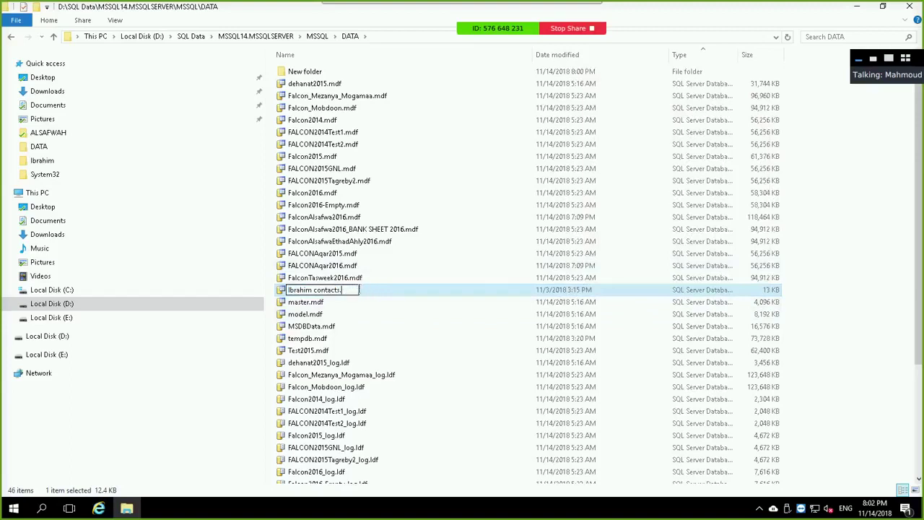
{"action": "type", "text": "ldf"}
{"action": "key", "text": "Return"}
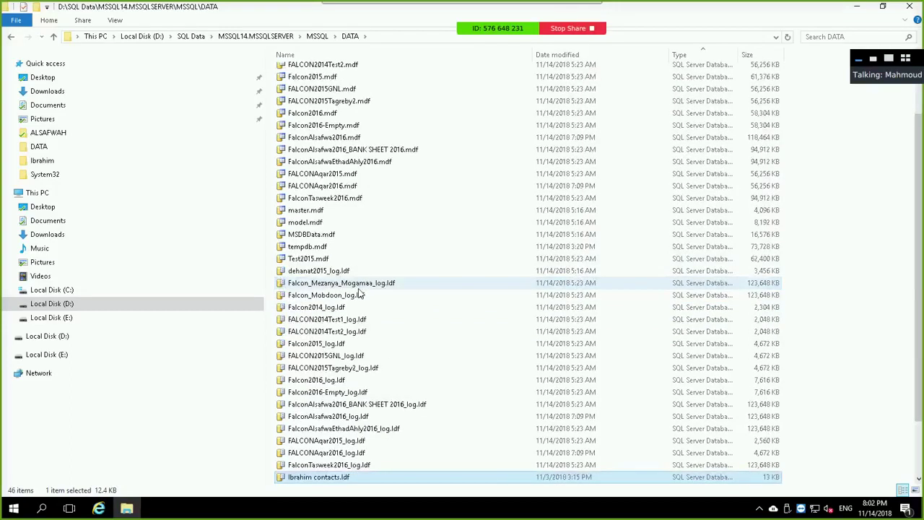
- Try to change the extension of the contacts .ldf file in the DATA folder to .doc, and cancel the rename
{"action": "right_click", "coordinate": [344, 479]}
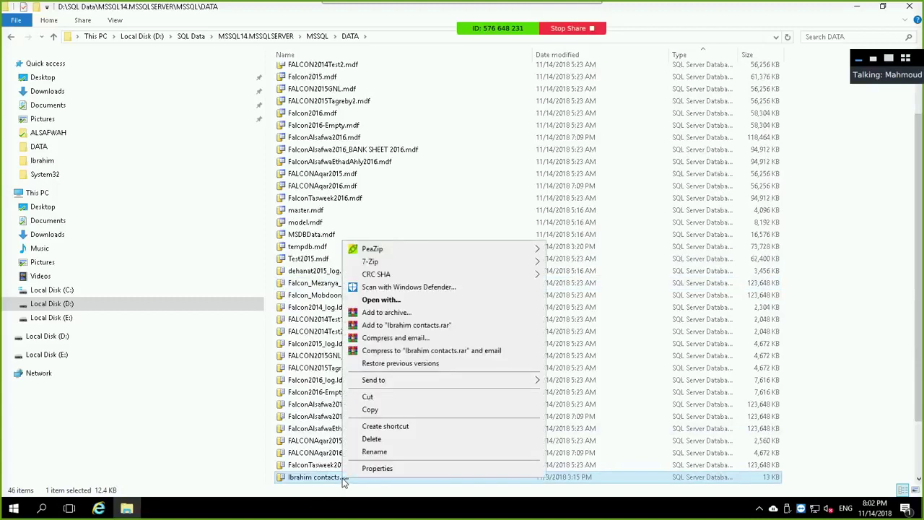
{"action": "left_click", "coordinate": [389, 452]}
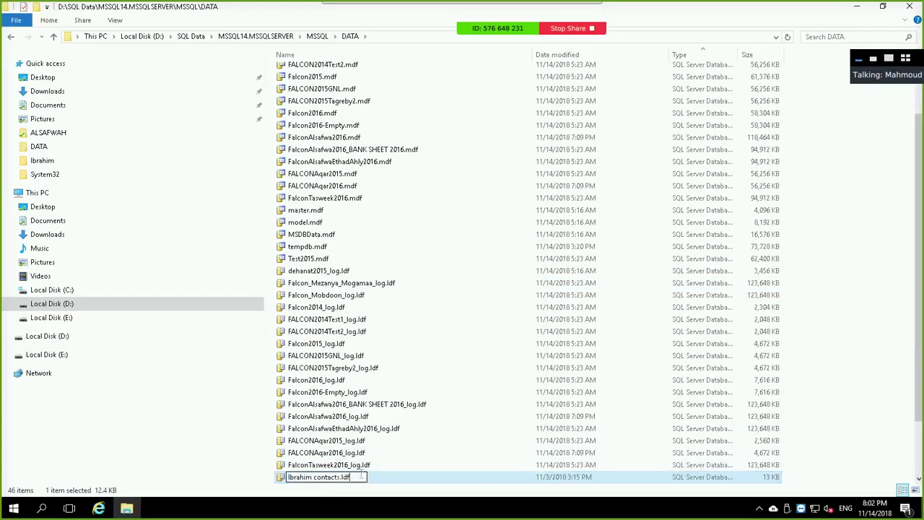
{"action": "key", "text": "BackSpace"}
{"action": "key", "text": "BackSpace"}
{"action": "key", "text": "BackSpace"}
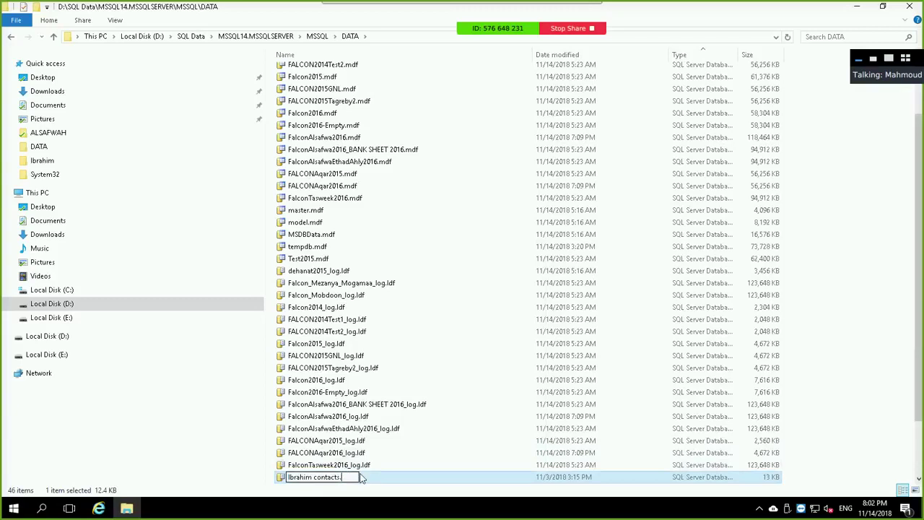
{"action": "type", "text": "doc"}
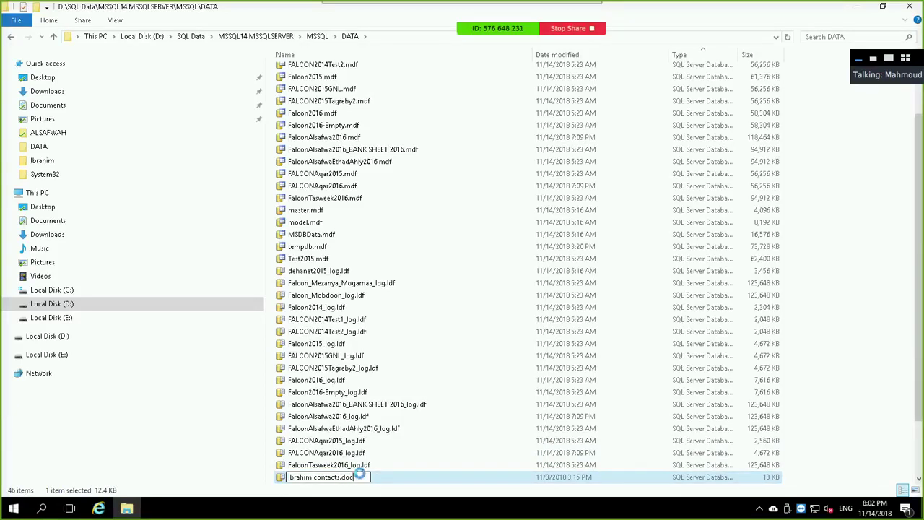
{"action": "key", "text": "Return"}
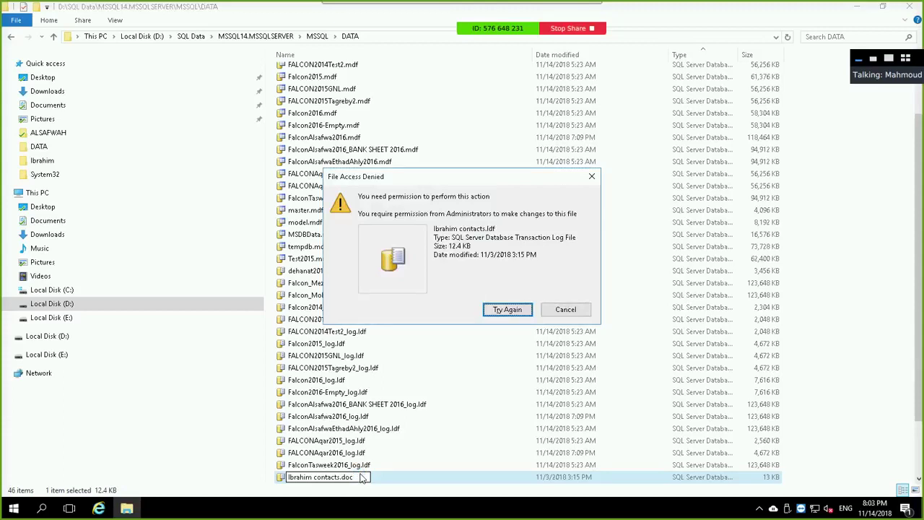
{"action": "left_click", "coordinate": [563, 309]}
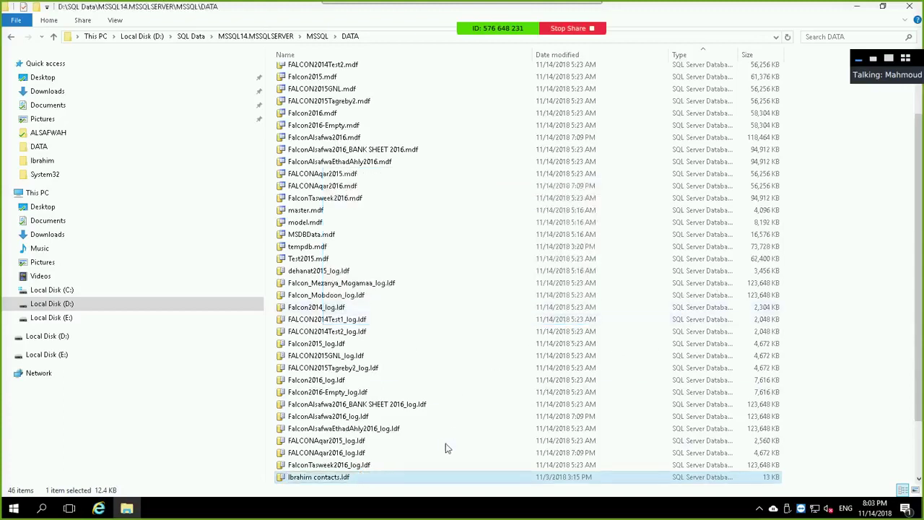
- Delete the contacts .ldf file from the SQL Server DATA folder
{"action": "key", "text": "F2"}
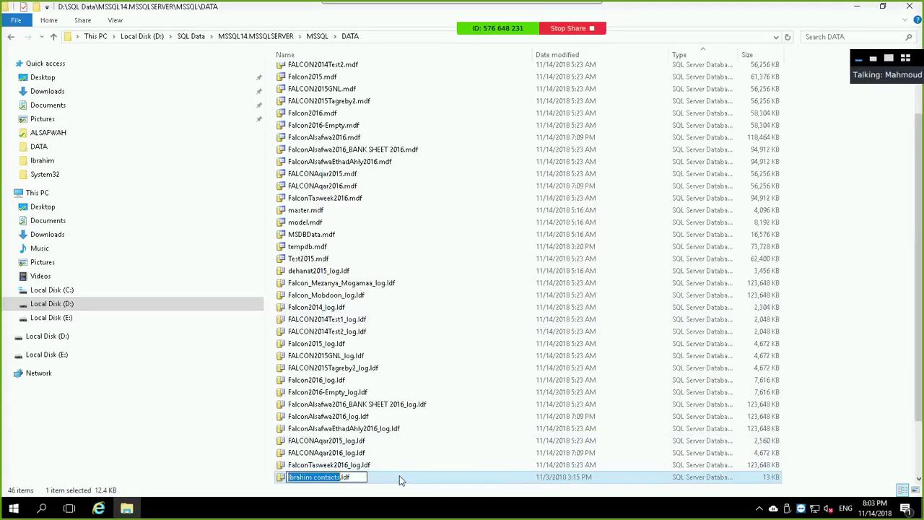
{"action": "key", "text": "Escape"}
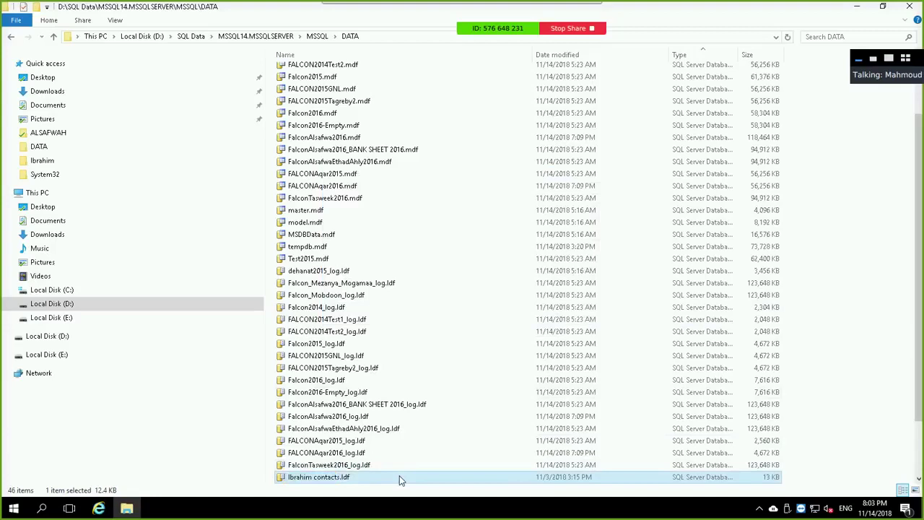
{"action": "key", "text": "Delete"}
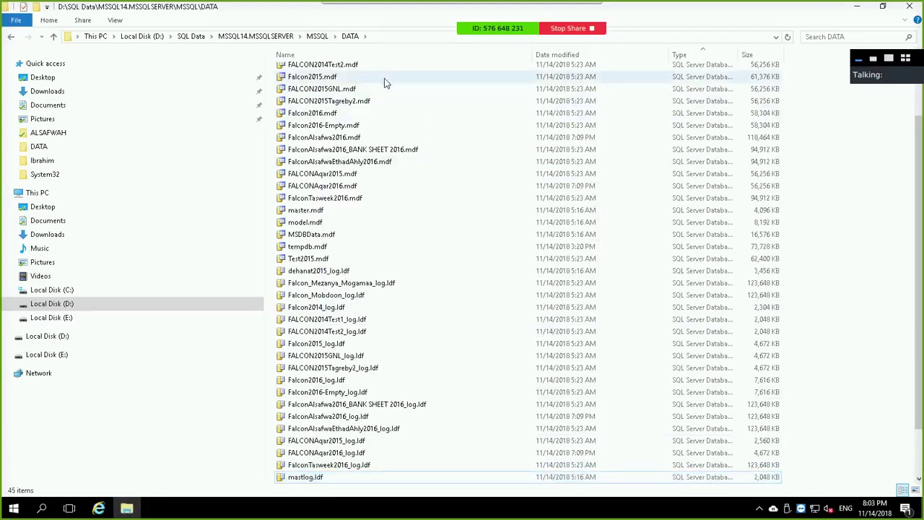
- Go up from the DATA folder through its parent folders to the root of drive D: and select the SAFWAH folder
{"action": "left_click", "coordinate": [318, 36]}
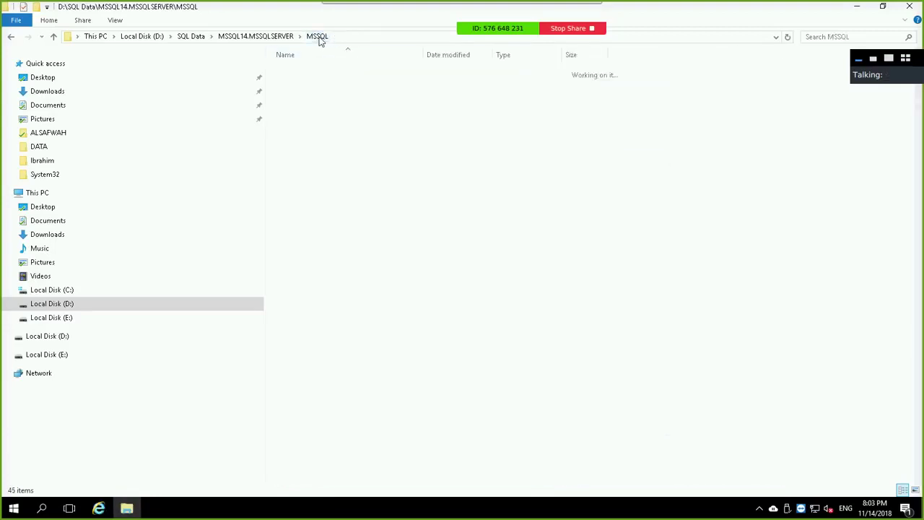
{"action": "left_click", "coordinate": [266, 38]}
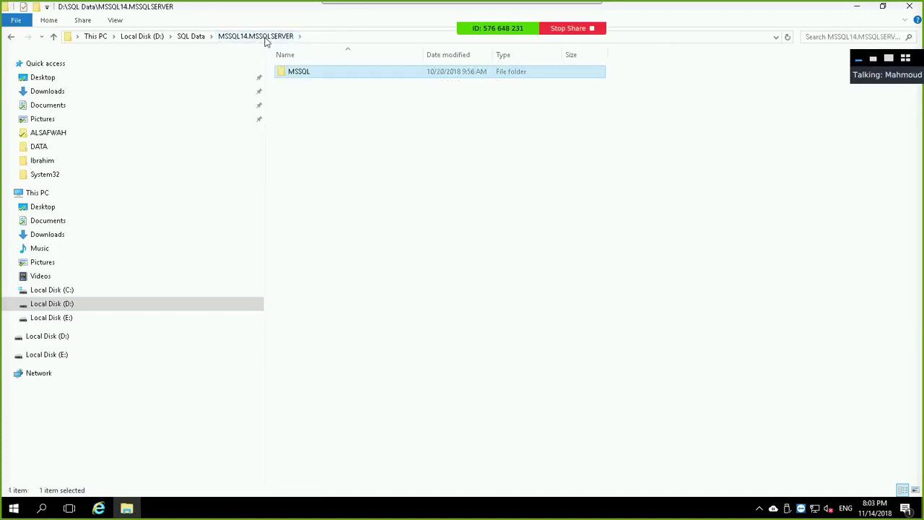
{"action": "left_click", "coordinate": [191, 40]}
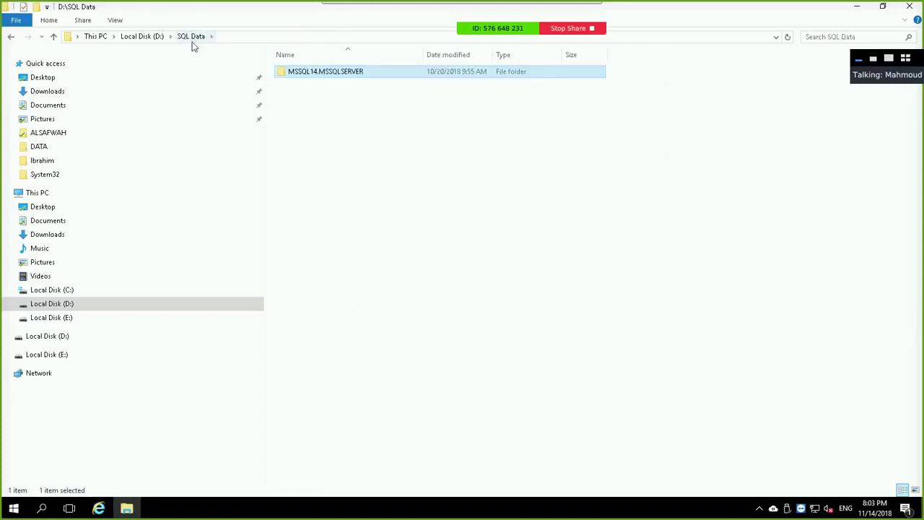
{"action": "left_click", "coordinate": [133, 39]}
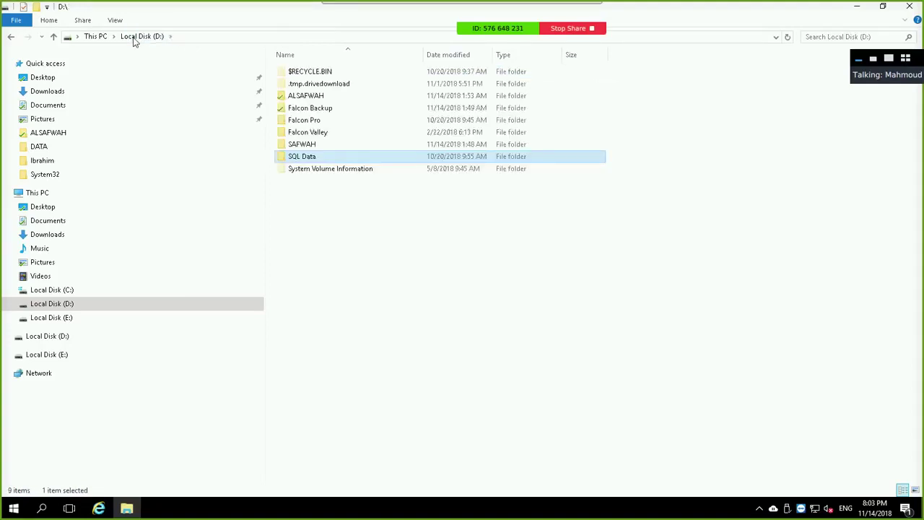
{"action": "left_click", "coordinate": [307, 147]}
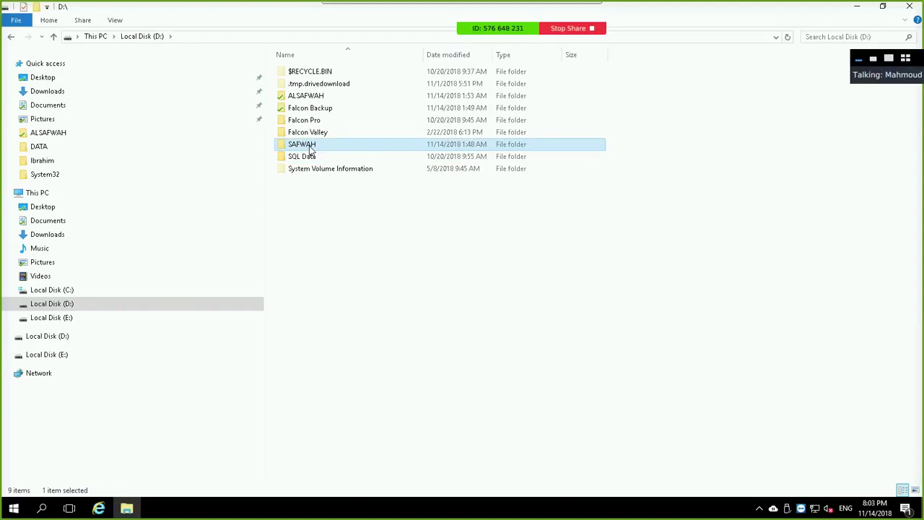
{"action": "mouse_move", "coordinate": [312, 149]}
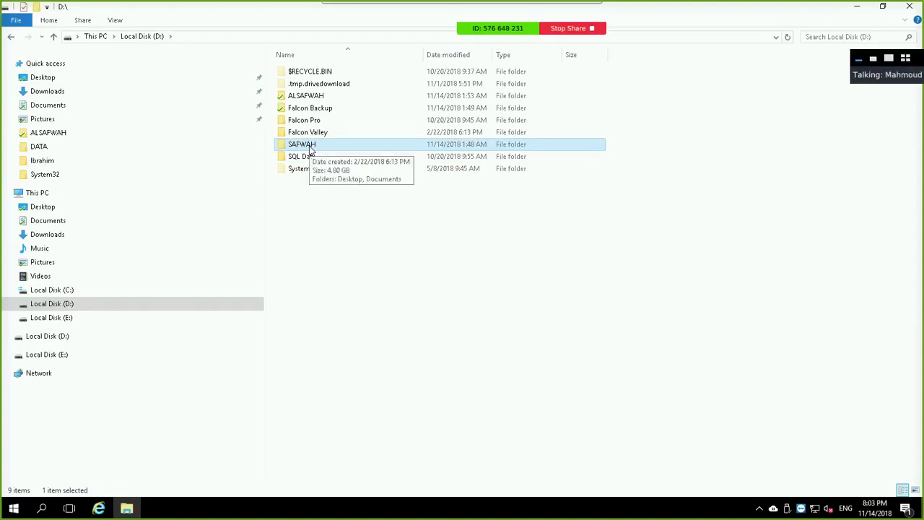
- Open the Falcon_Mezanya_Mogamaa folder inside Falcon Backup and widen the Name column to fit the full backup file names
{"action": "double_click", "coordinate": [324, 108]}
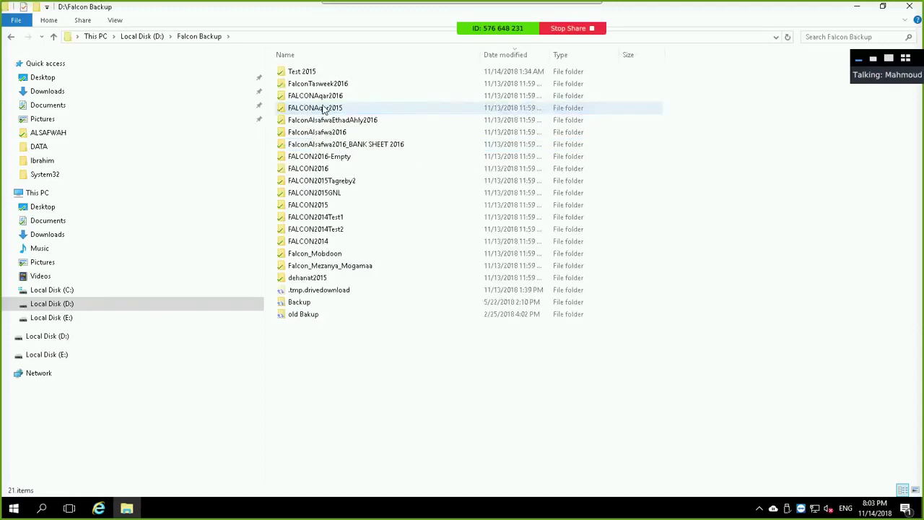
{"action": "left_click", "coordinate": [328, 269]}
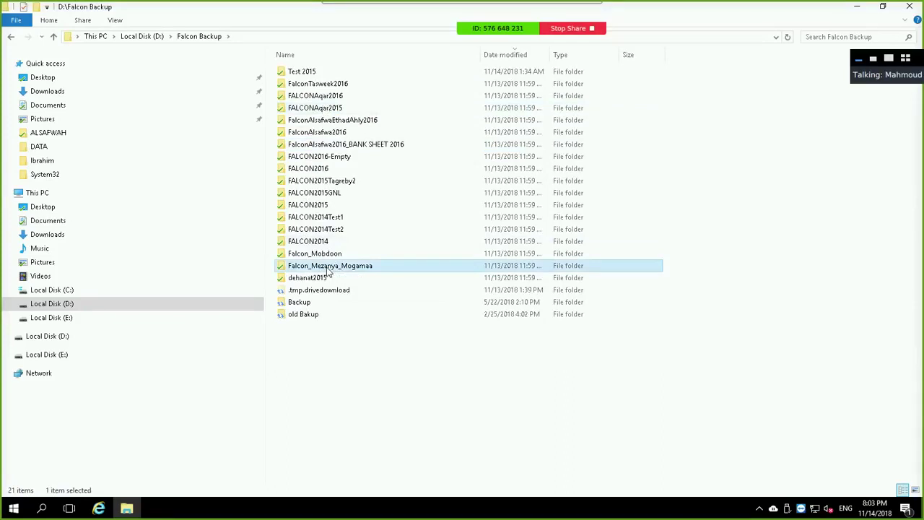
{"action": "double_click", "coordinate": [329, 268]}
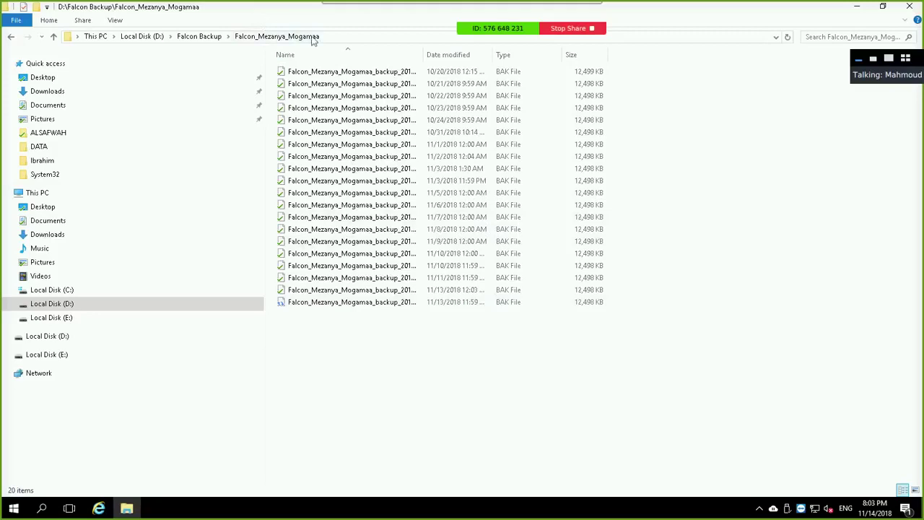
{"action": "left_click_drag", "start_coordinate": [424, 53], "coordinate": [602, 56]}
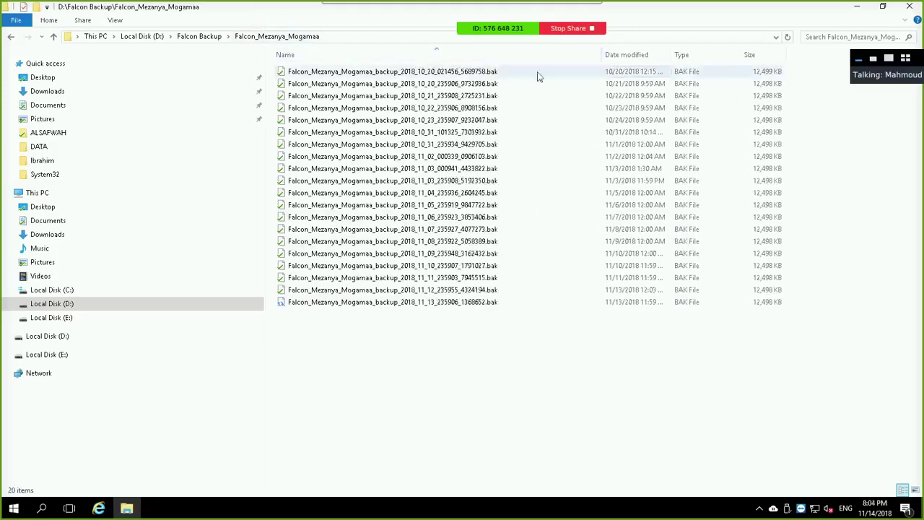
{"action": "double_click", "coordinate": [253, 10]}
{"action": "double_click", "coordinate": [371, 56]}
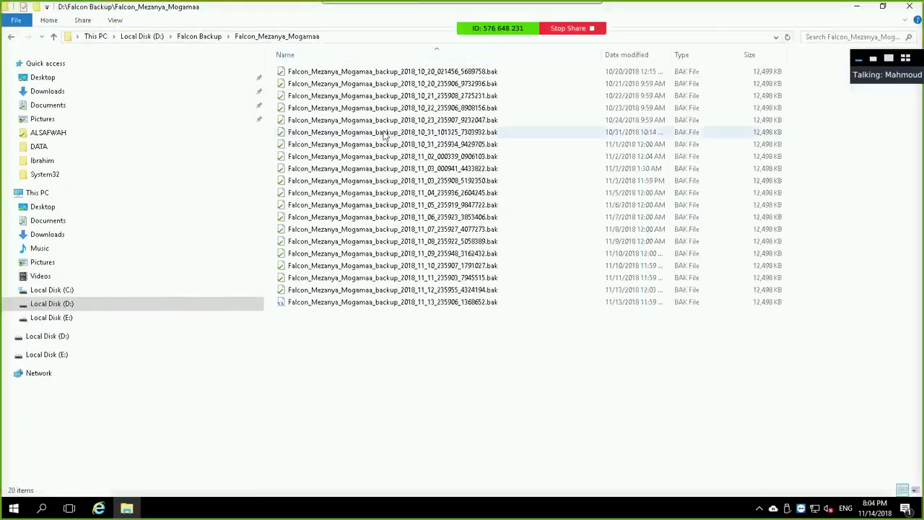
- Try to create a new Microsoft Office Word document in the Falcon_Mezanya_Mogamaa backup folder, and cancel the attempt
{"action": "right_click", "coordinate": [423, 356]}
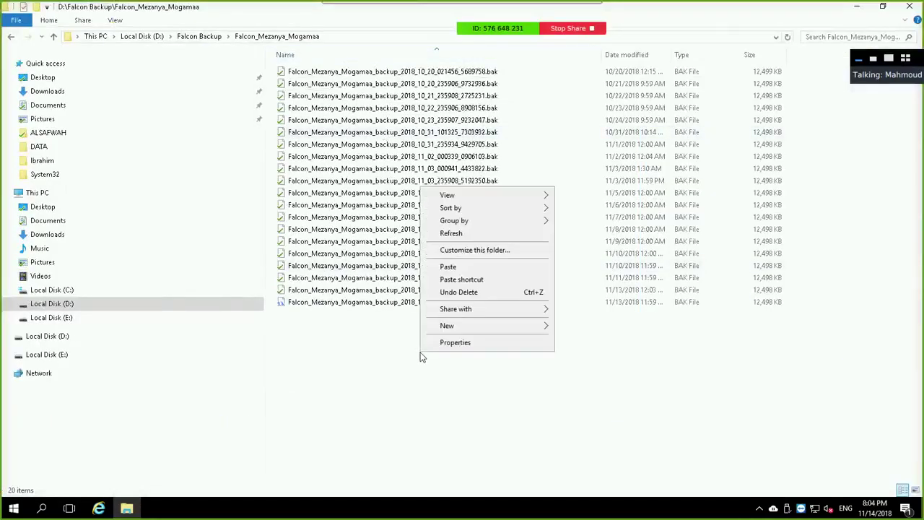
{"action": "mouse_move", "coordinate": [484, 325]}
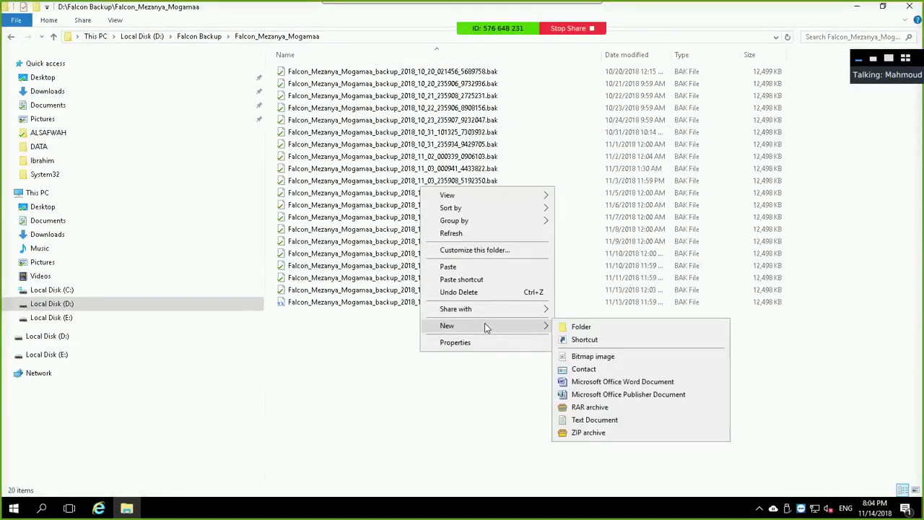
{"action": "left_click", "coordinate": [600, 383]}
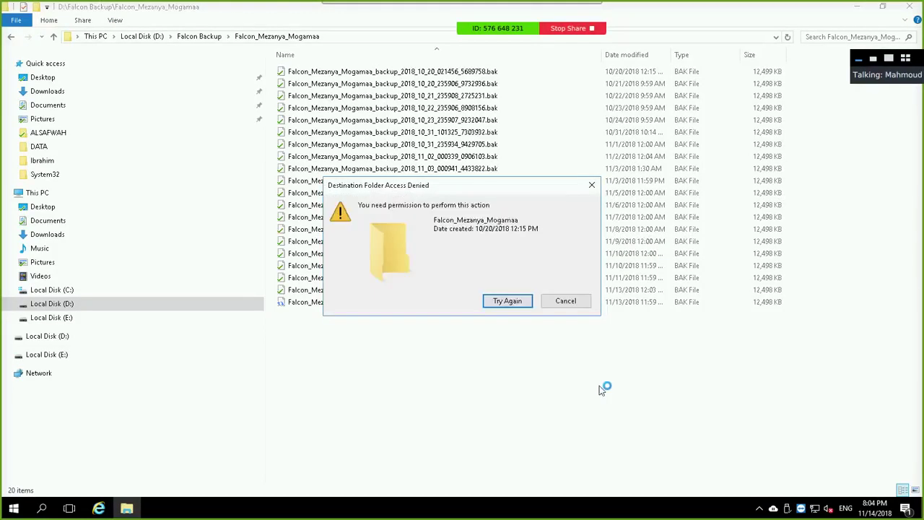
{"action": "left_click", "coordinate": [567, 302]}
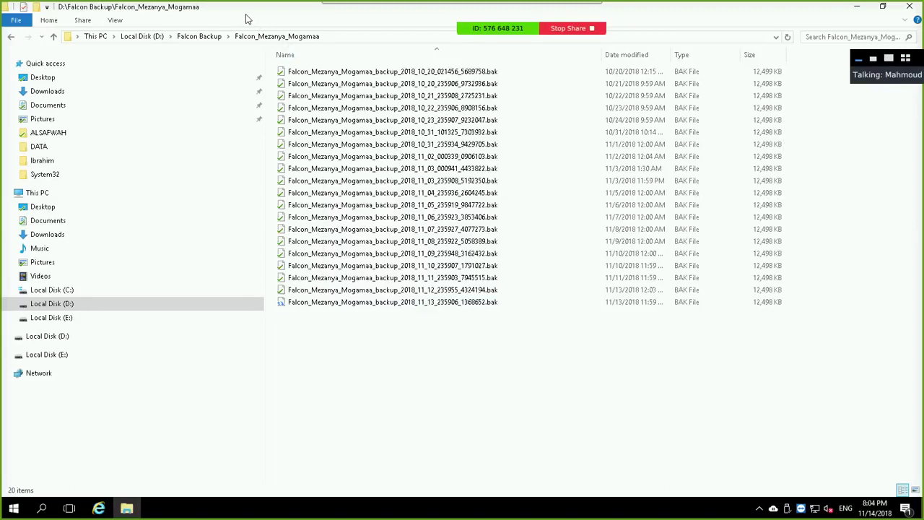
- Return to the root of drive D:, open the ALSAFWAH folder and try to launch FalconxR86bit.exe
{"action": "left_click", "coordinate": [186, 38]}
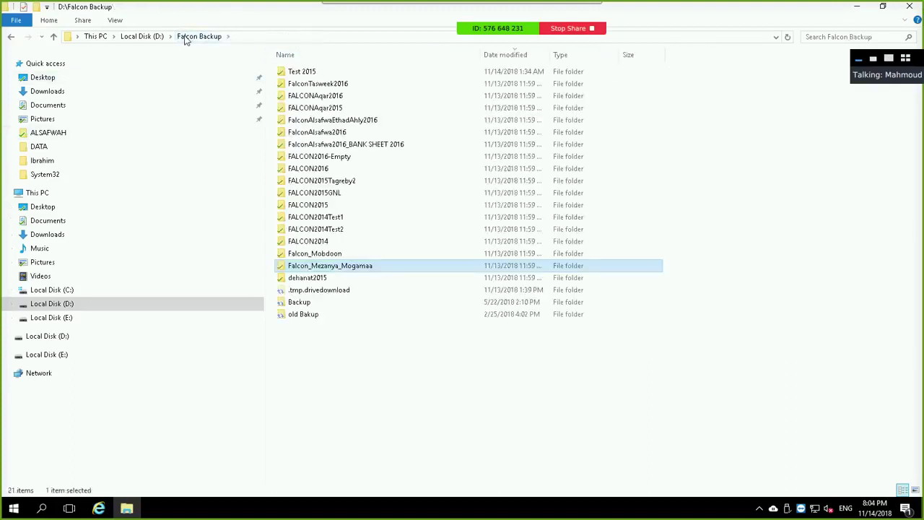
{"action": "left_click", "coordinate": [141, 40]}
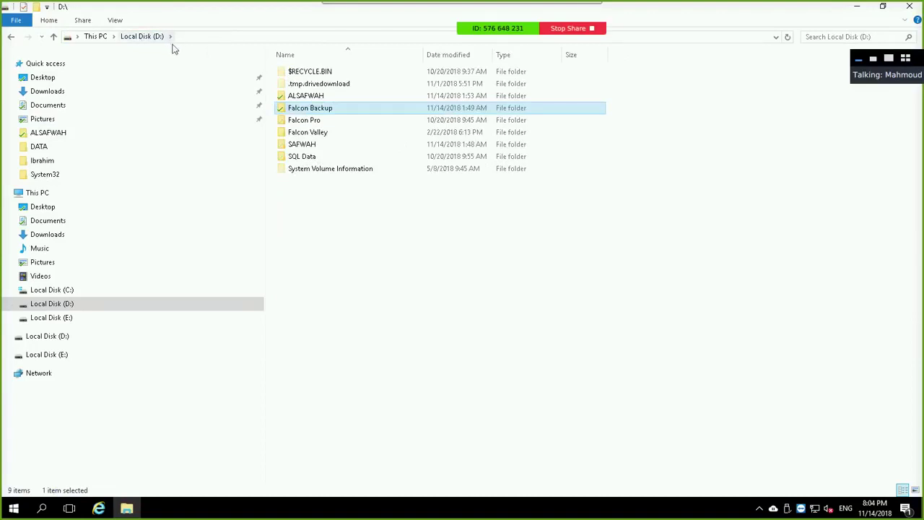
{"action": "double_click", "coordinate": [301, 98]}
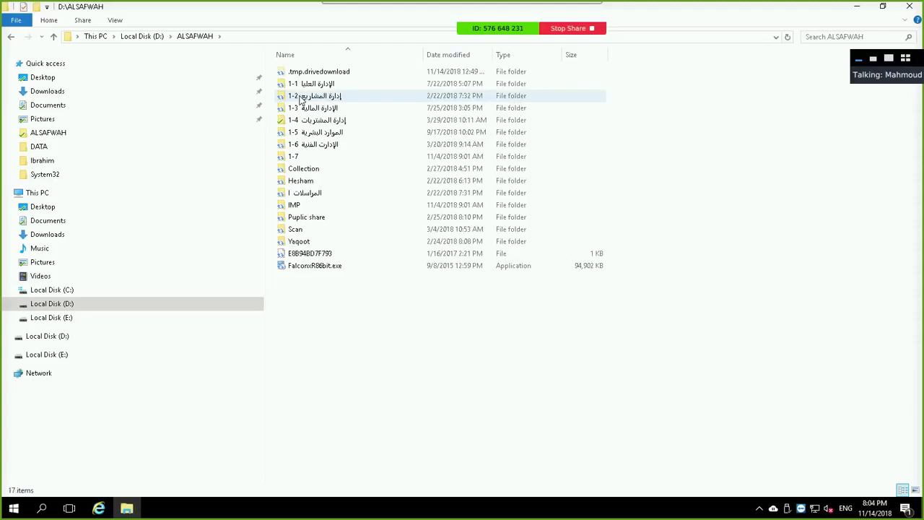
{"action": "double_click", "coordinate": [329, 265]}
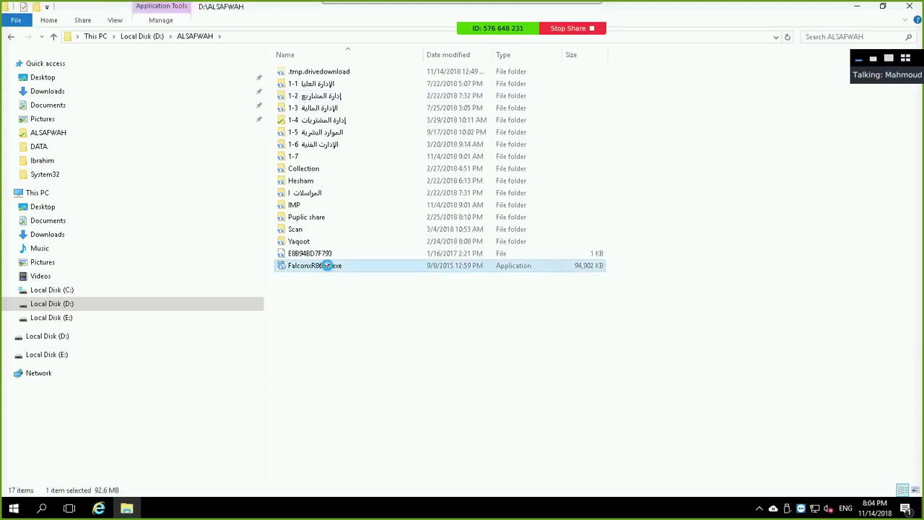
- Copy FalconxR86bit.exe from the ALSAFWAH folder and paste it into the root of drive D:
{"action": "right_click", "coordinate": [328, 266]}
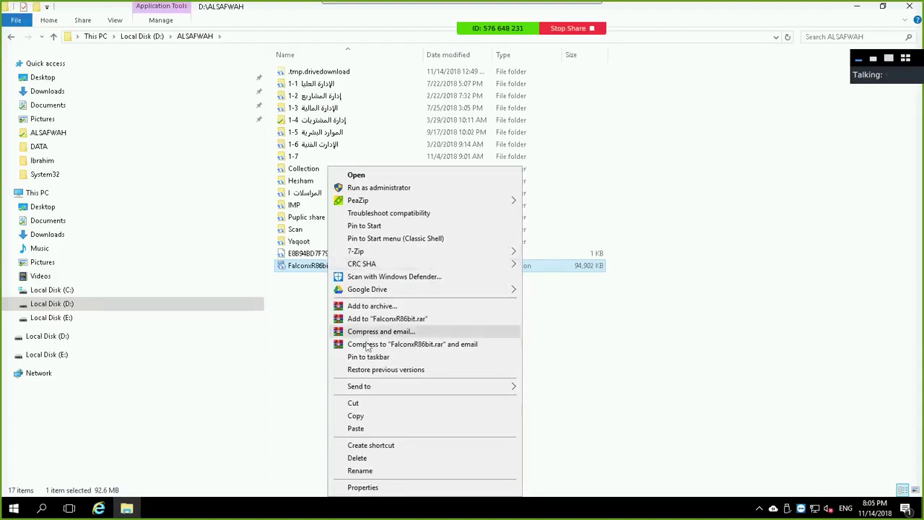
{"action": "left_click", "coordinate": [365, 409]}
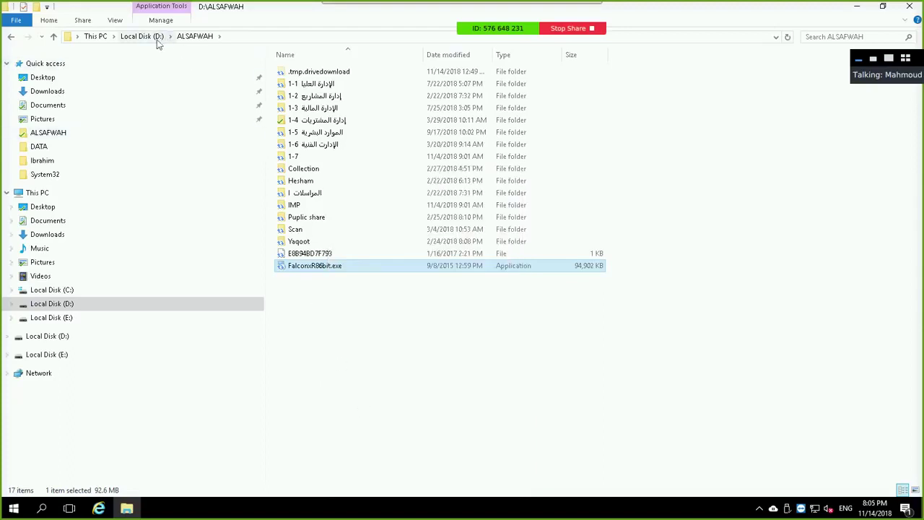
{"action": "key", "text": "BackSpace"}
{"action": "right_click", "coordinate": [433, 305]}
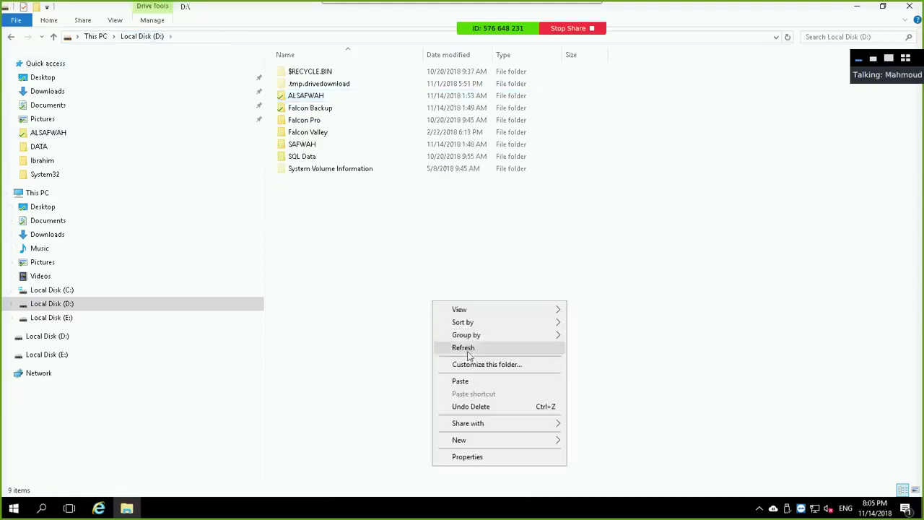
{"action": "left_click", "coordinate": [461, 382]}
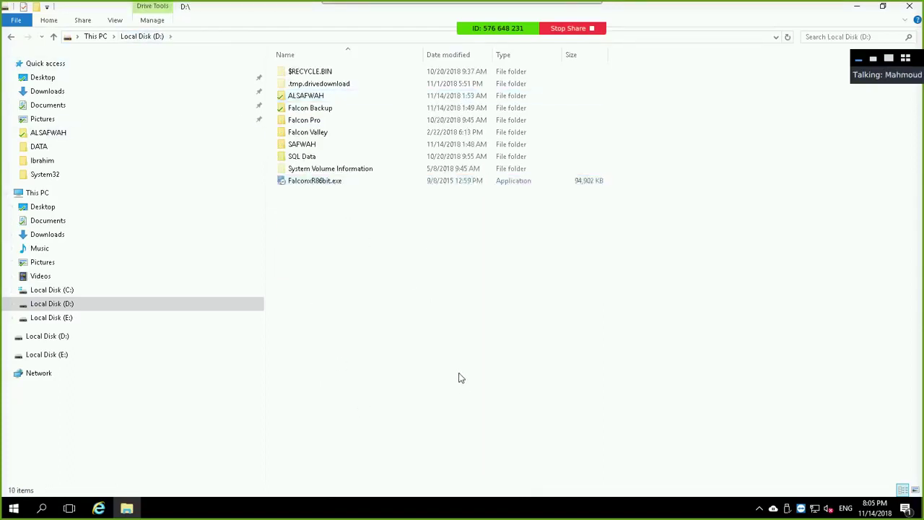
- Try twice to move FalconxR86bit.exe from the root of drive D: into the ALSAFWAH folder, cancelling each attempt
{"action": "double_click", "coordinate": [320, 96]}
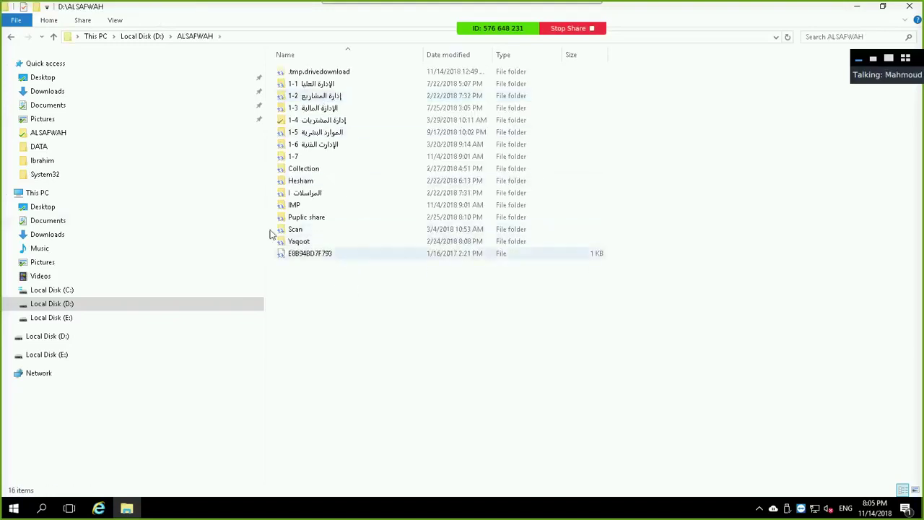
{"action": "left_click", "coordinate": [142, 36]}
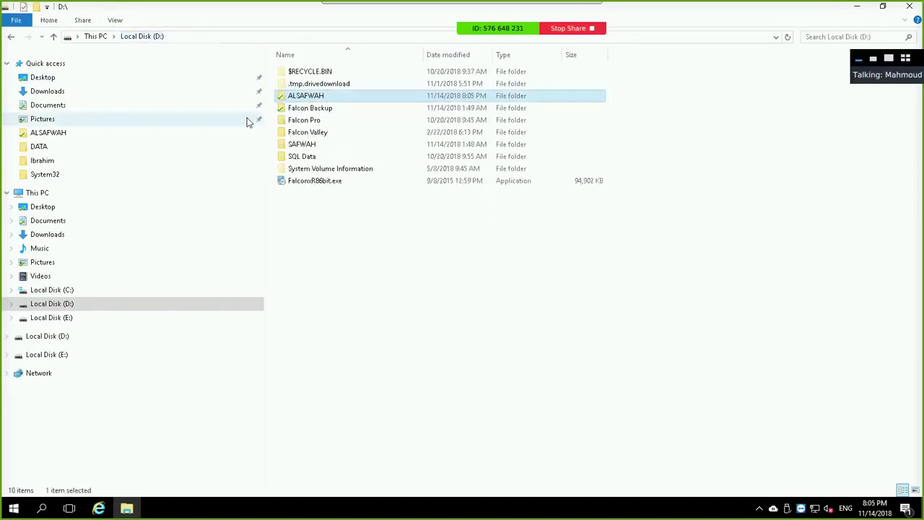
{"action": "left_click", "coordinate": [317, 181]}
{"action": "right_click", "coordinate": [321, 180]}
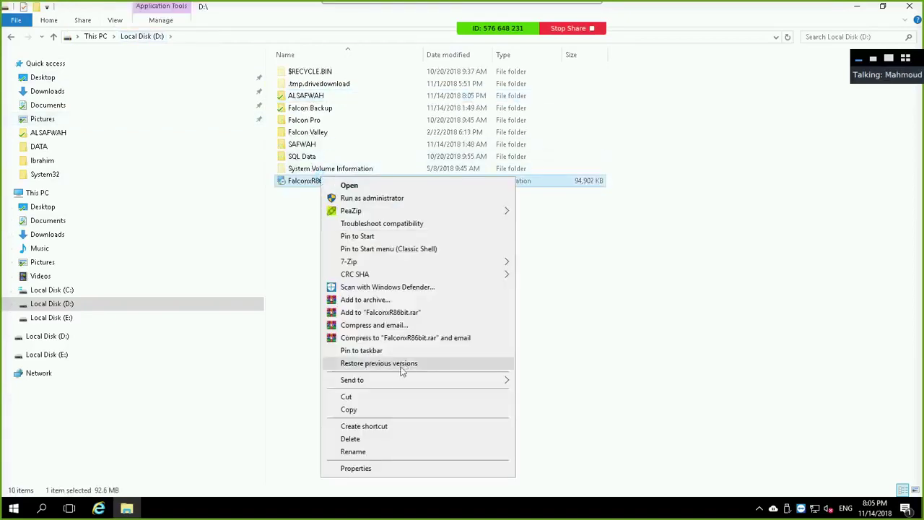
{"action": "left_click", "coordinate": [368, 398]}
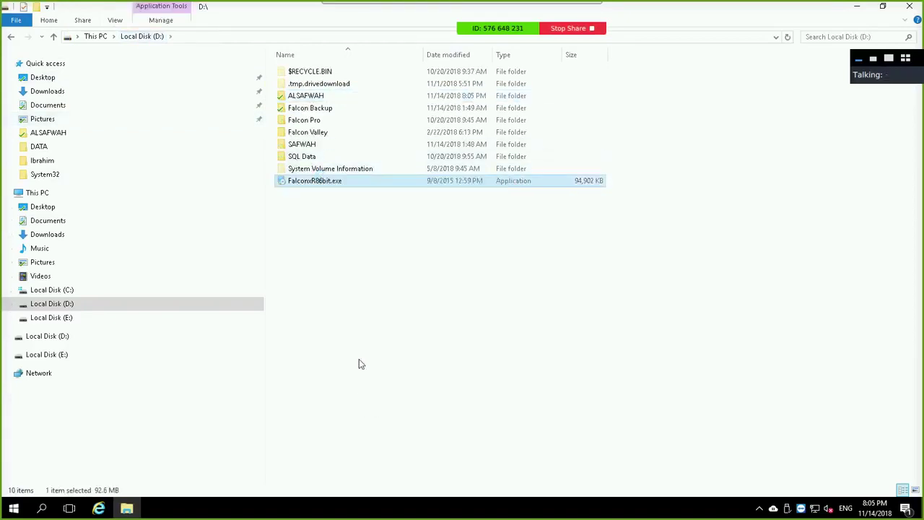
{"action": "left_click", "coordinate": [310, 97]}
{"action": "double_click", "coordinate": [310, 97]}
{"action": "right_click", "coordinate": [377, 316]}
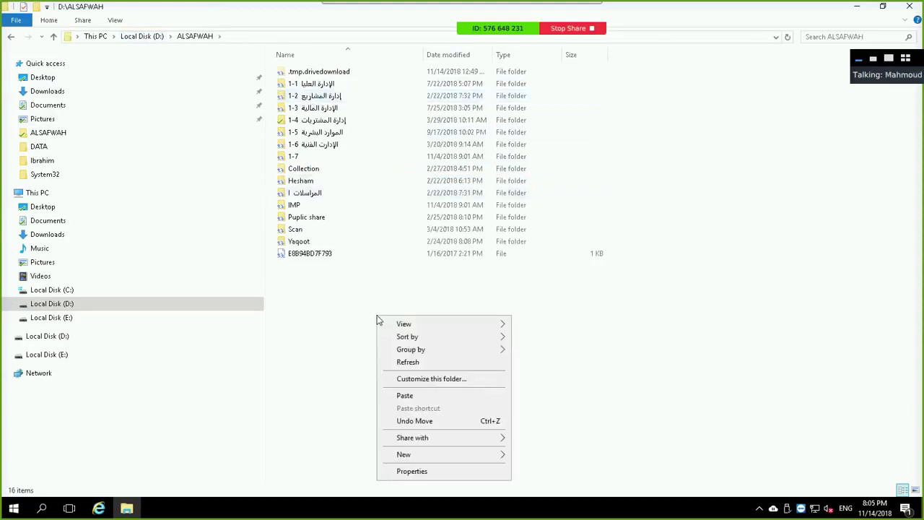
{"action": "left_click", "coordinate": [418, 395]}
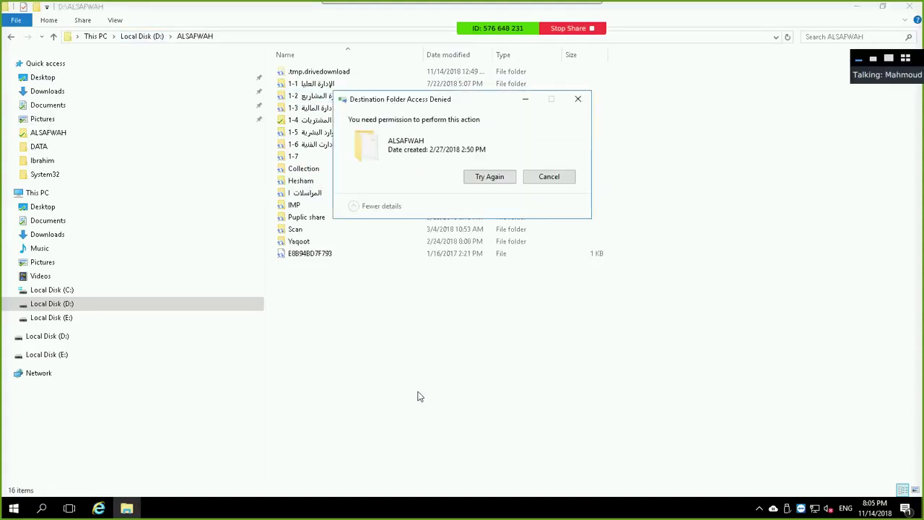
{"action": "left_click", "coordinate": [548, 181]}
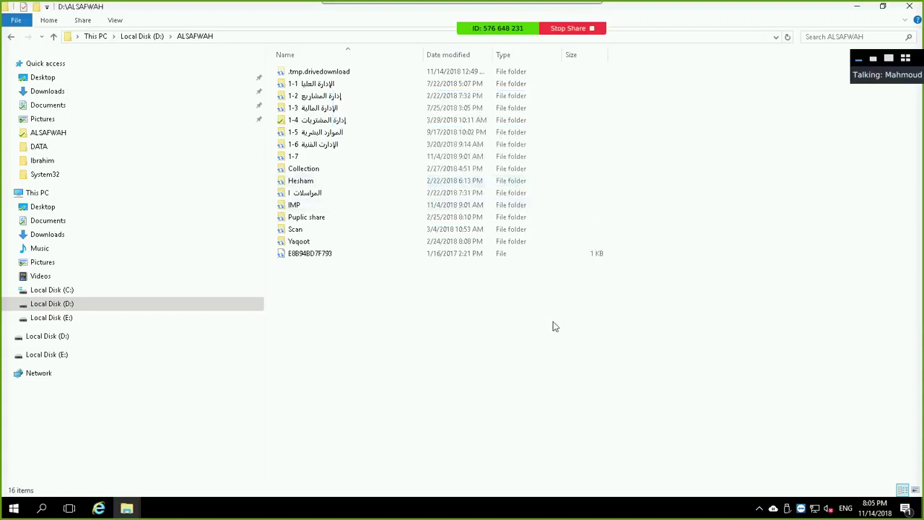
{"action": "key", "text": "ctrl+v"}
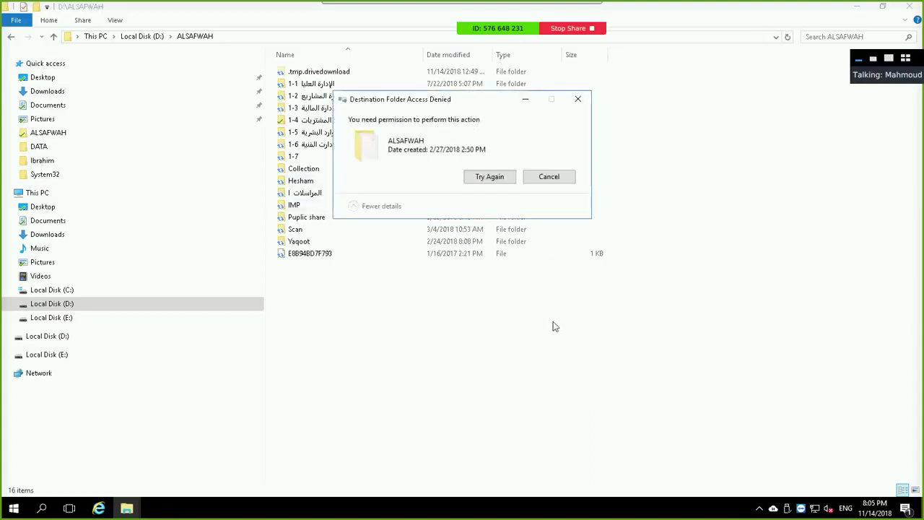
{"action": "left_click", "coordinate": [559, 177]}
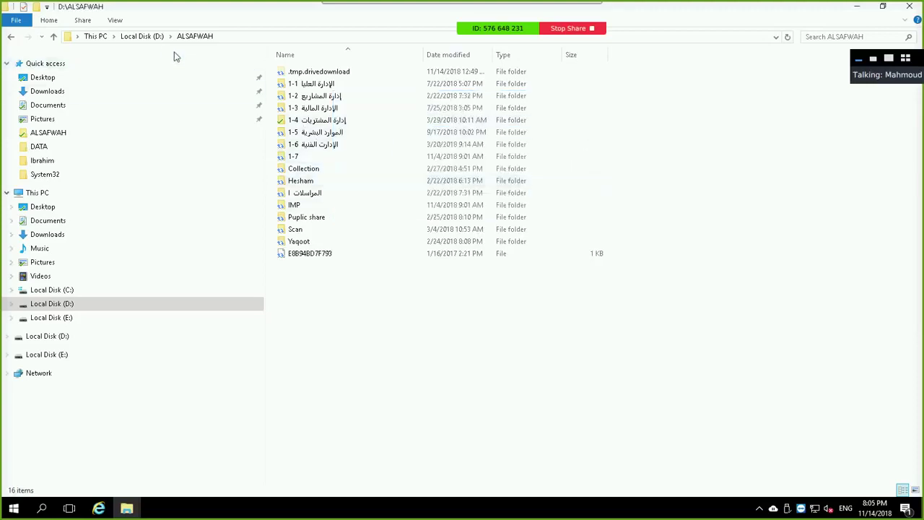
- Return to This PC through drive D: and open the root of Local Disk (C:)
{"action": "left_click", "coordinate": [154, 36]}
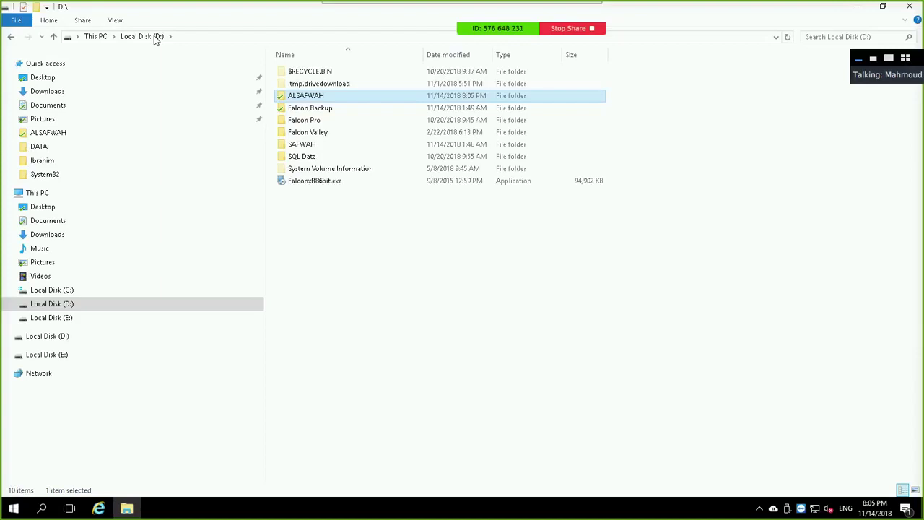
{"action": "left_click", "coordinate": [95, 36]}
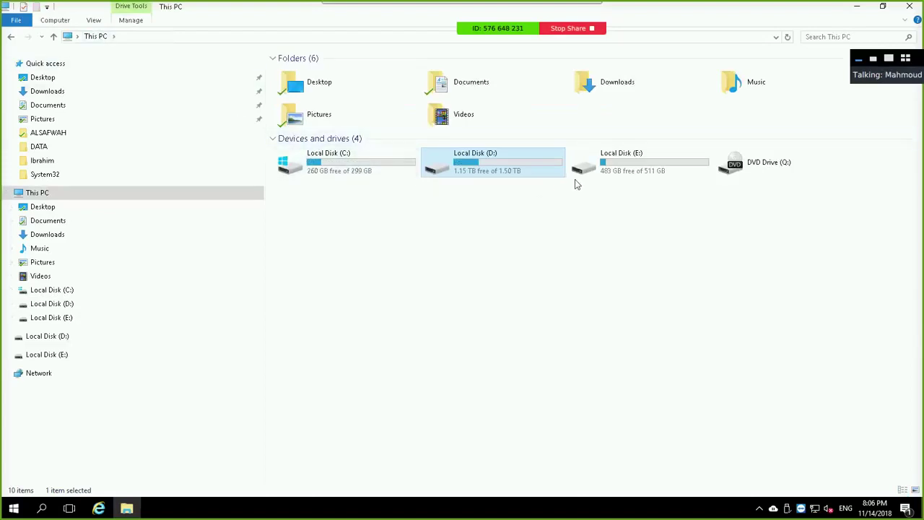
{"action": "double_click", "coordinate": [369, 169]}
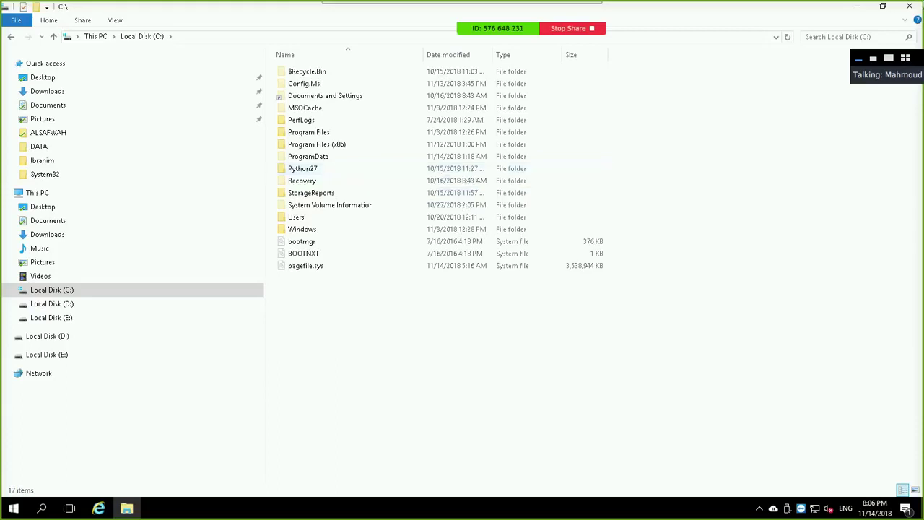
- Take the remote session out of full screen and shrink its window to uncover the local desktop
{"action": "left_click", "coordinate": [882, 8]}
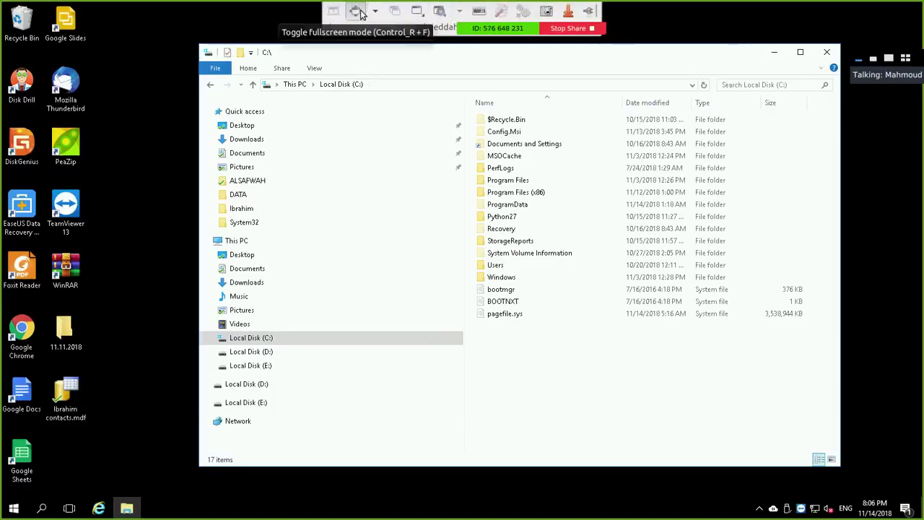
{"action": "left_click", "coordinate": [358, 11]}
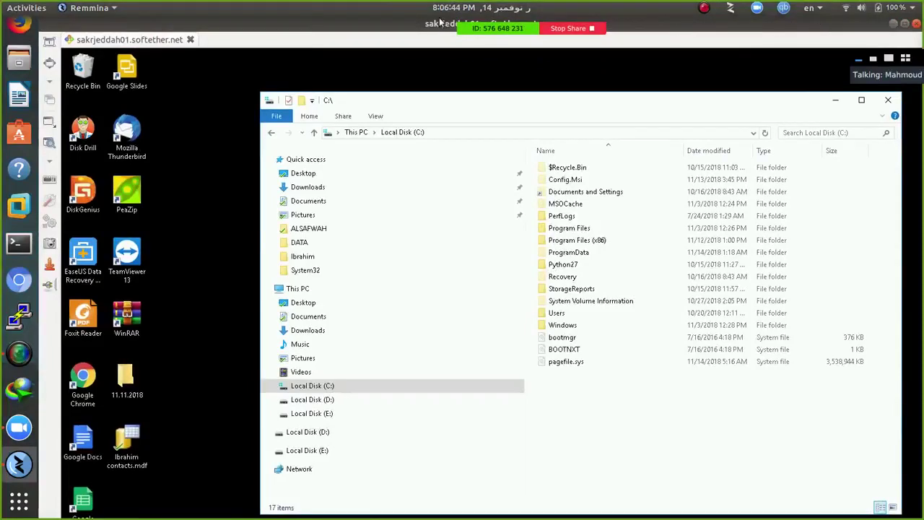
{"action": "mouse_move", "coordinate": [507, 29]}
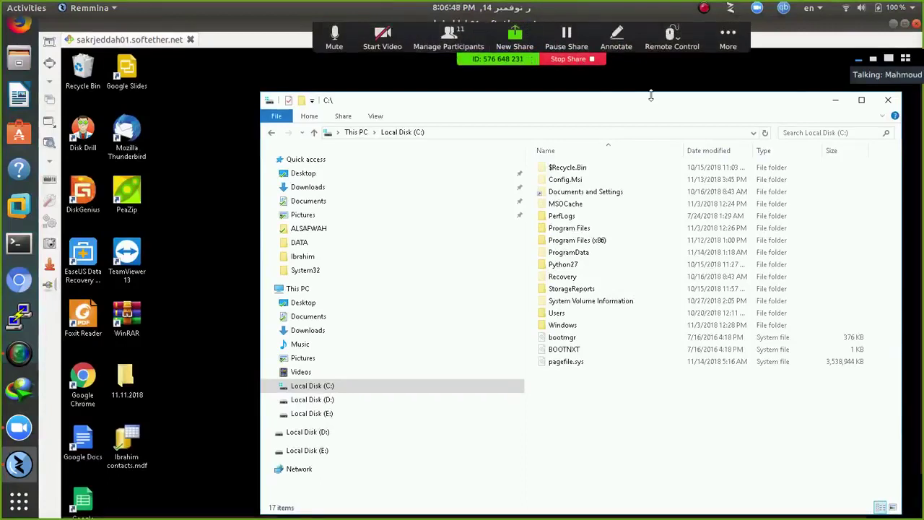
{"action": "double_click", "coordinate": [718, 107]}
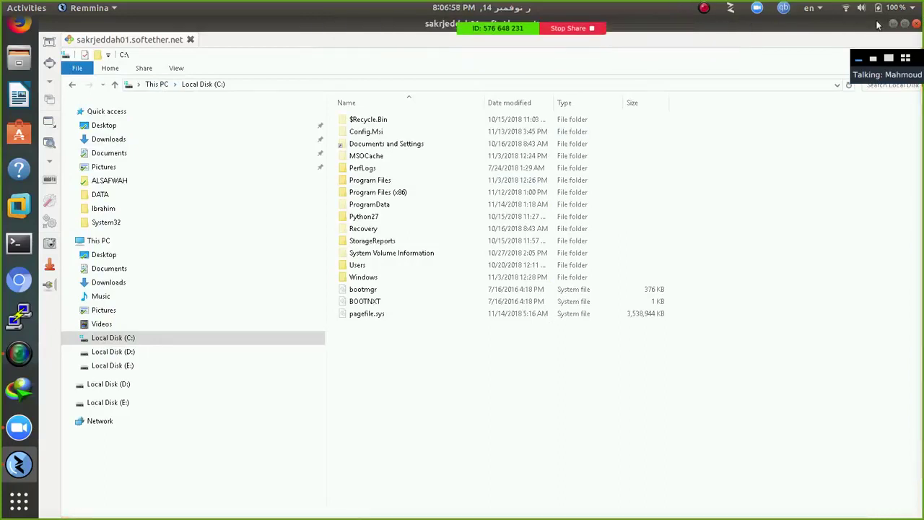
{"action": "mouse_move", "coordinate": [547, 24]}
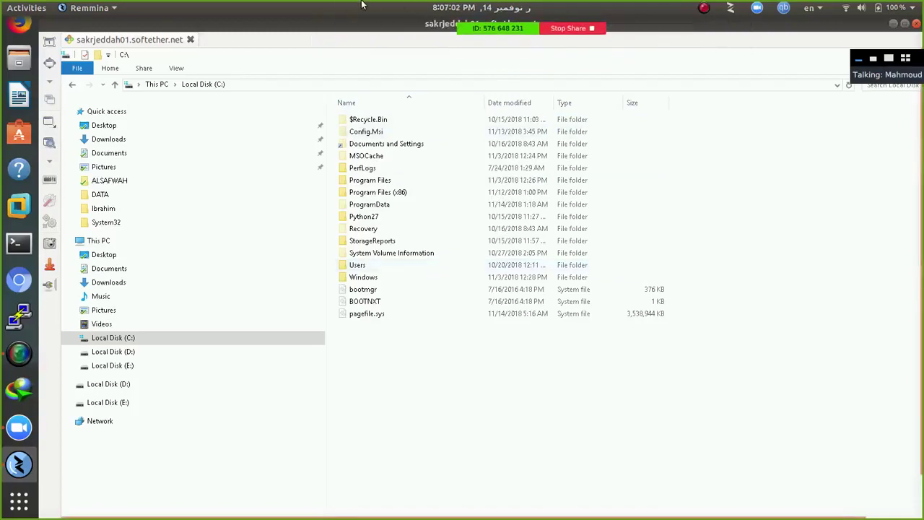
{"action": "left_click", "coordinate": [442, 24]}
{"action": "left_click_drag", "start_coordinate": [437, 114], "coordinate": [480, 199]}
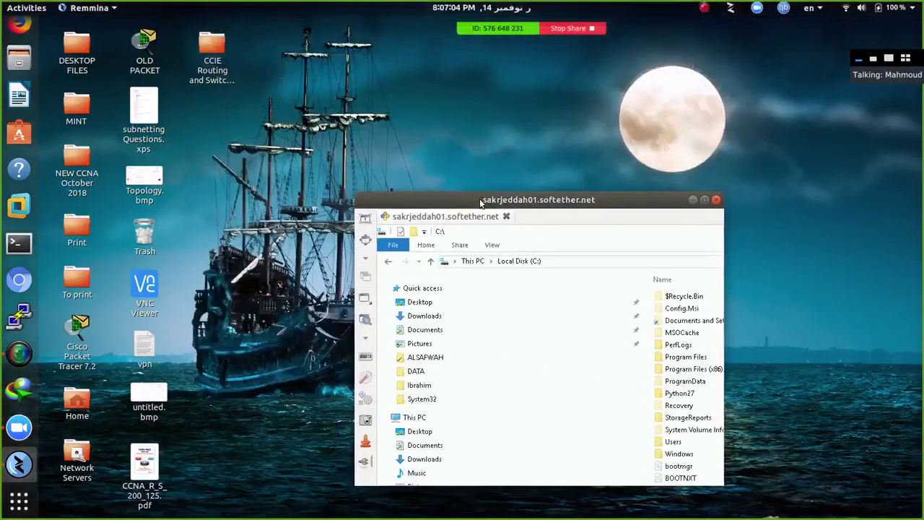
- Switch to qBittorrent, open the completed DeepFreeze Server Enterprise 8.38.270.5256 archive and select Faronics_DSE.zip in its folder
{"action": "left_click", "coordinate": [783, 8]}
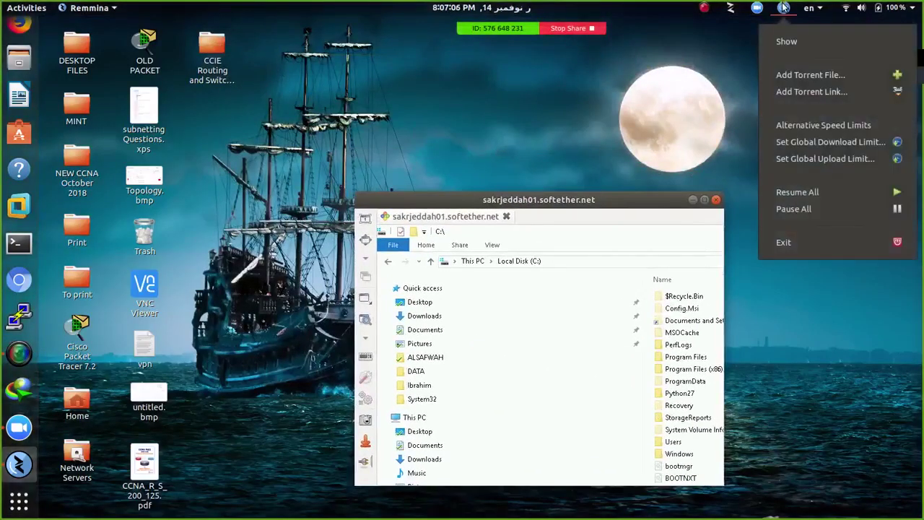
{"action": "left_click", "coordinate": [785, 41]}
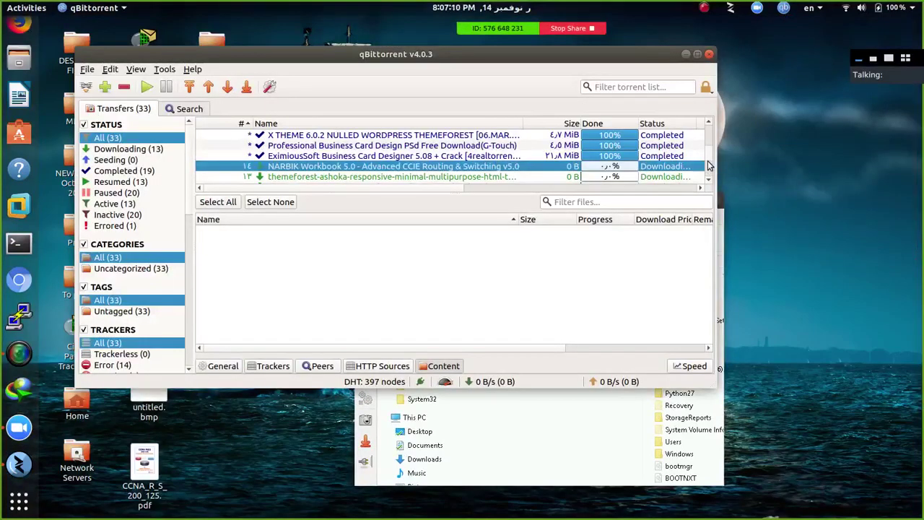
{"action": "scroll", "coordinate": [707, 162], "scroll_direction": "up", "scroll_amount": 3}
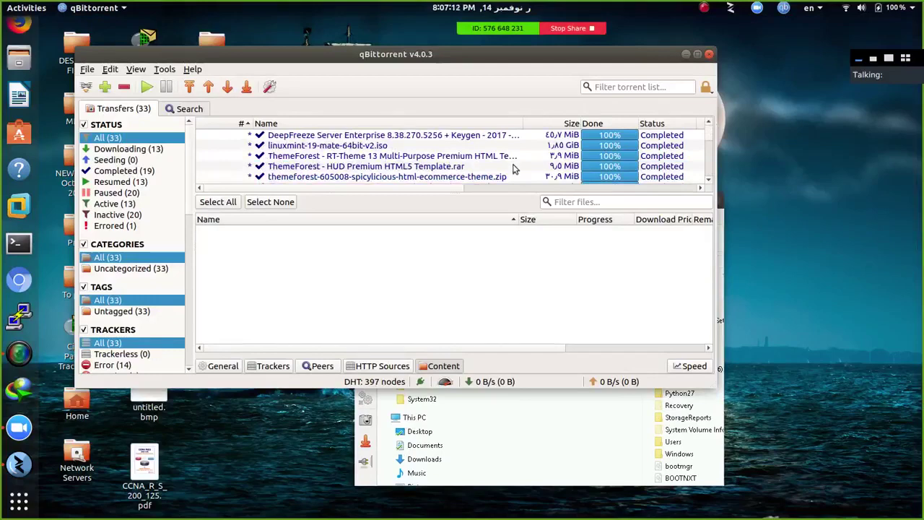
{"action": "left_click", "coordinate": [488, 136]}
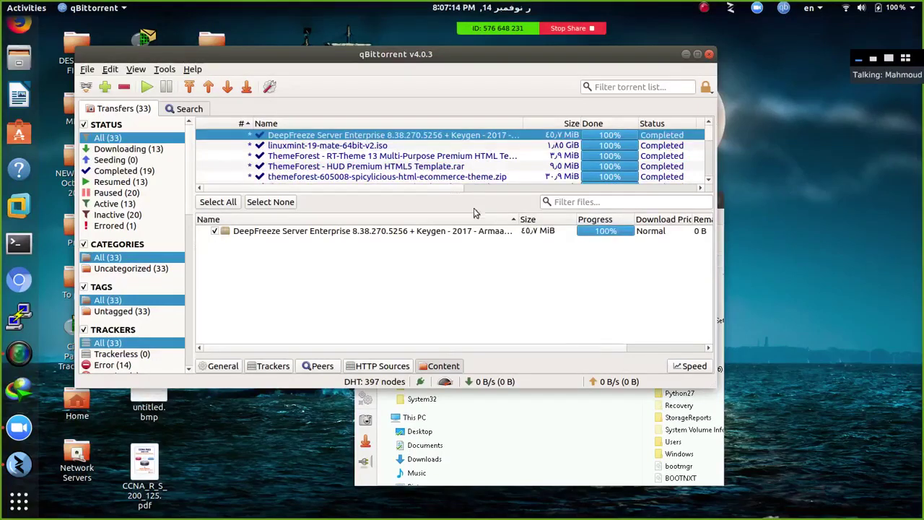
{"action": "double_click", "coordinate": [446, 233]}
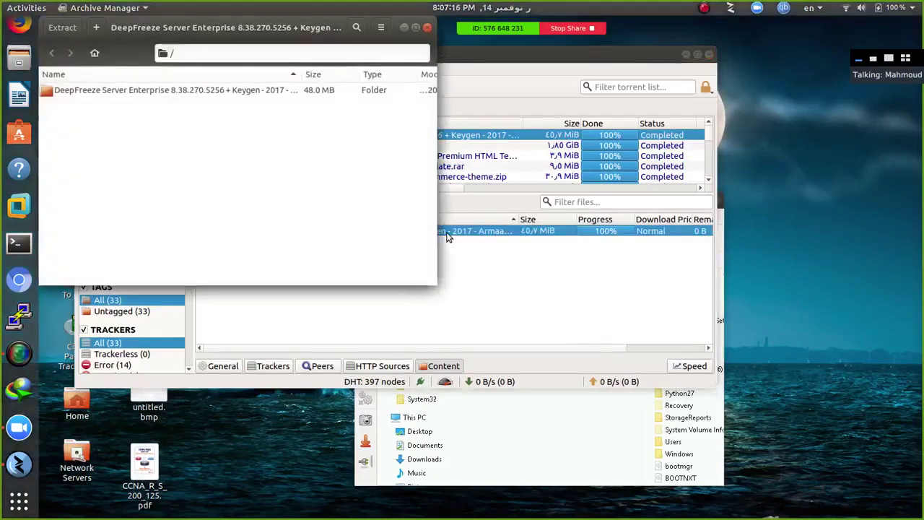
{"action": "double_click", "coordinate": [293, 96]}
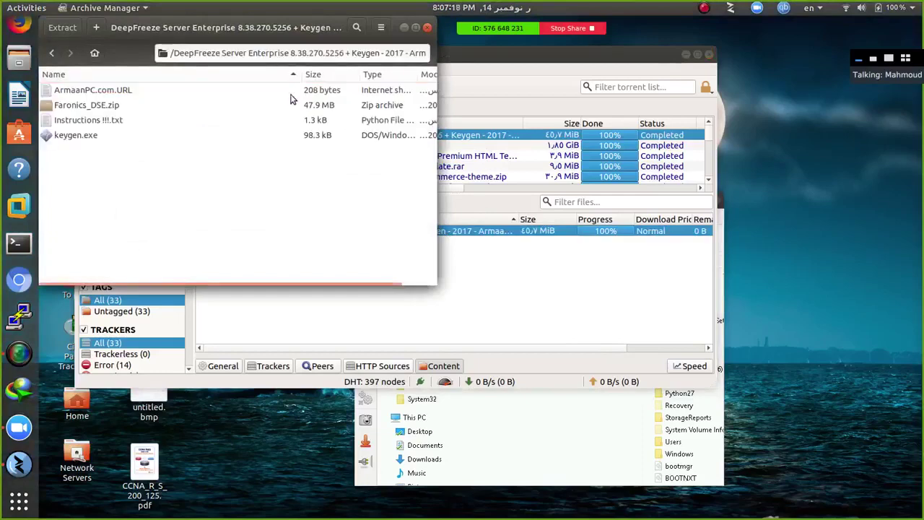
{"action": "left_click", "coordinate": [121, 110]}
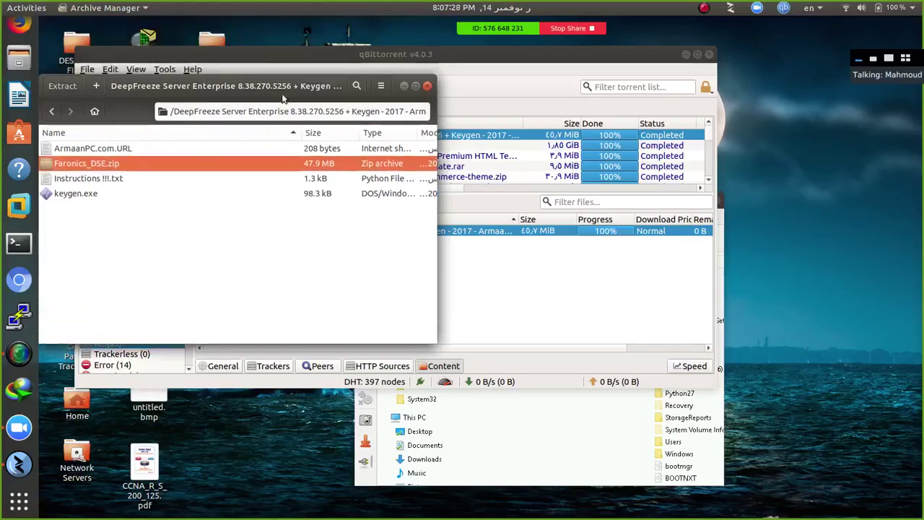
- Close the archive and the qBittorrent window, and return the remote session to full screen
{"action": "left_click_drag", "start_coordinate": [296, 30], "coordinate": [296, 88]}
{"action": "left_click", "coordinate": [428, 85]}
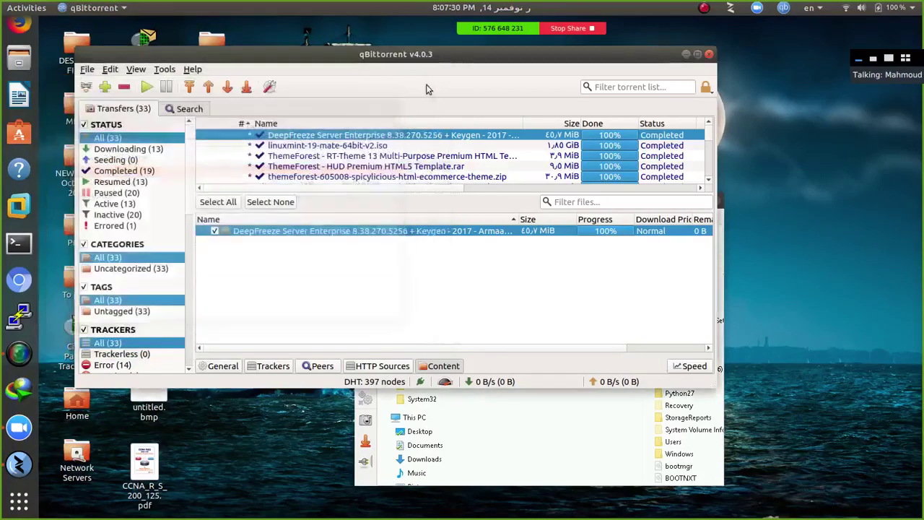
{"action": "left_click", "coordinate": [709, 55]}
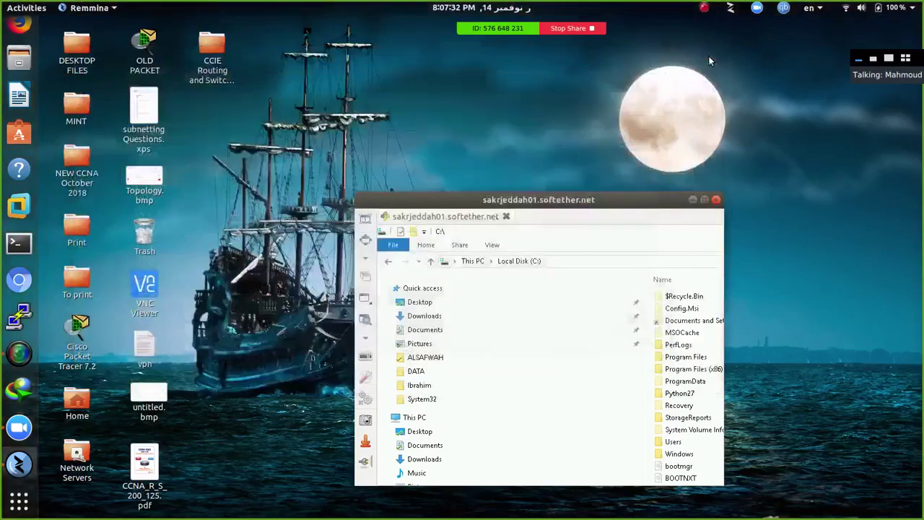
{"action": "double_click", "coordinate": [581, 204]}
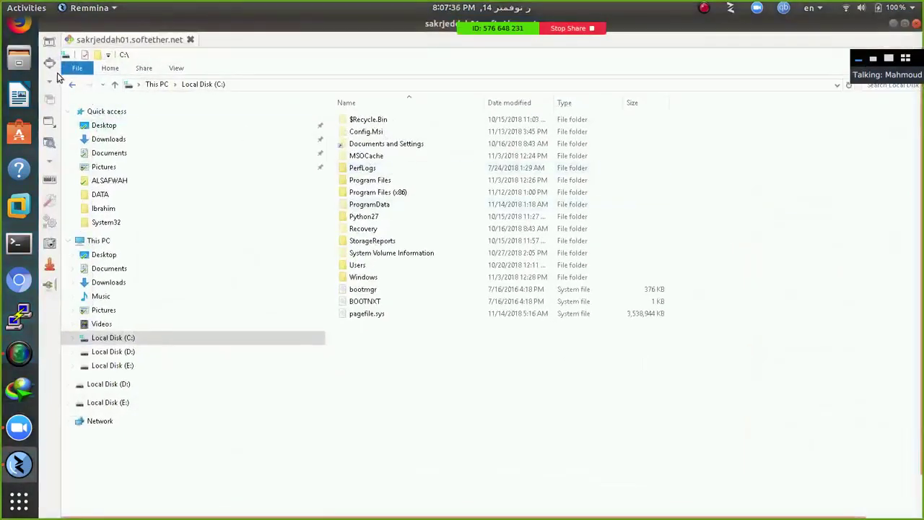
{"action": "left_click", "coordinate": [51, 64]}
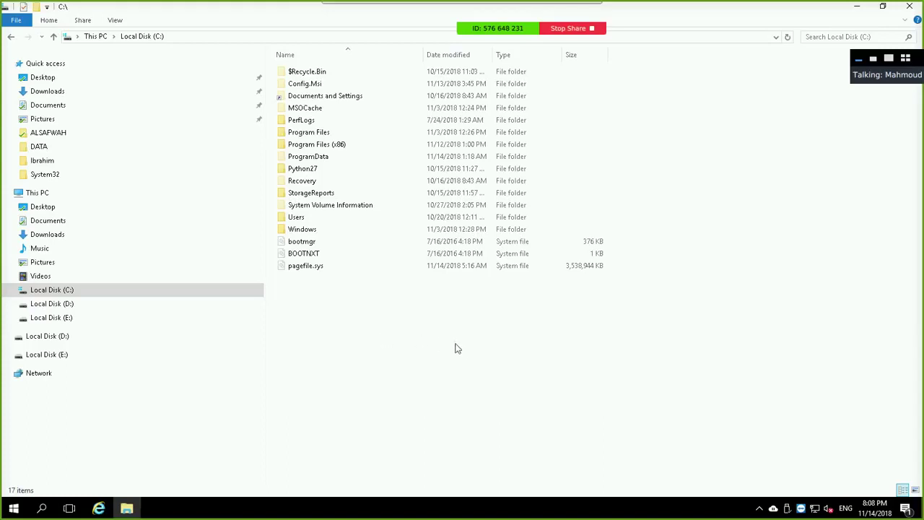
- Search the server's programs for "file", launch File Server Resource Manager and minimize the drive C: File Explorer window
{"action": "left_click", "coordinate": [882, 6]}
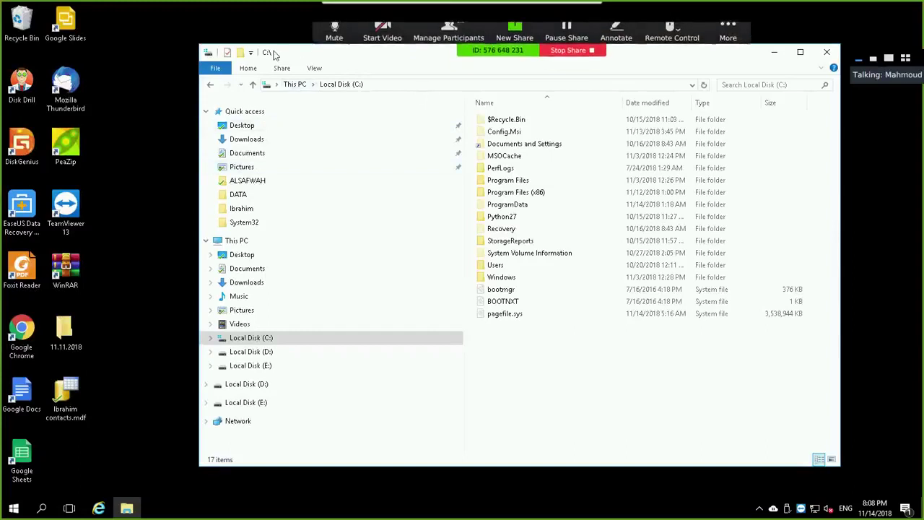
{"action": "left_click", "coordinate": [14, 510]}
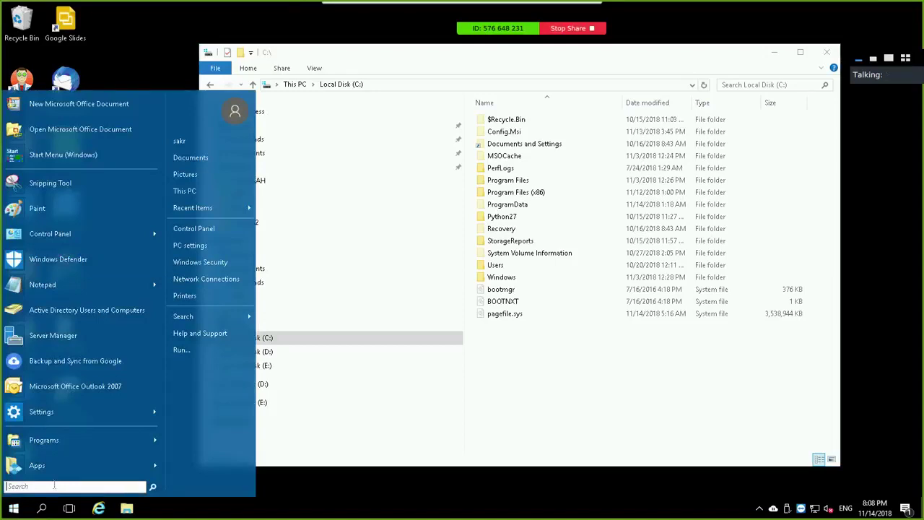
{"action": "type", "text": "f"}
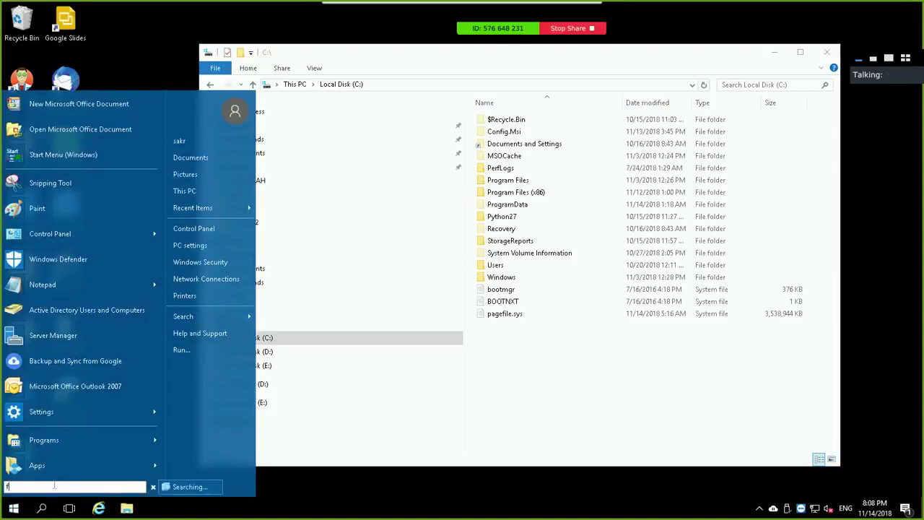
{"action": "type", "text": "ile"}
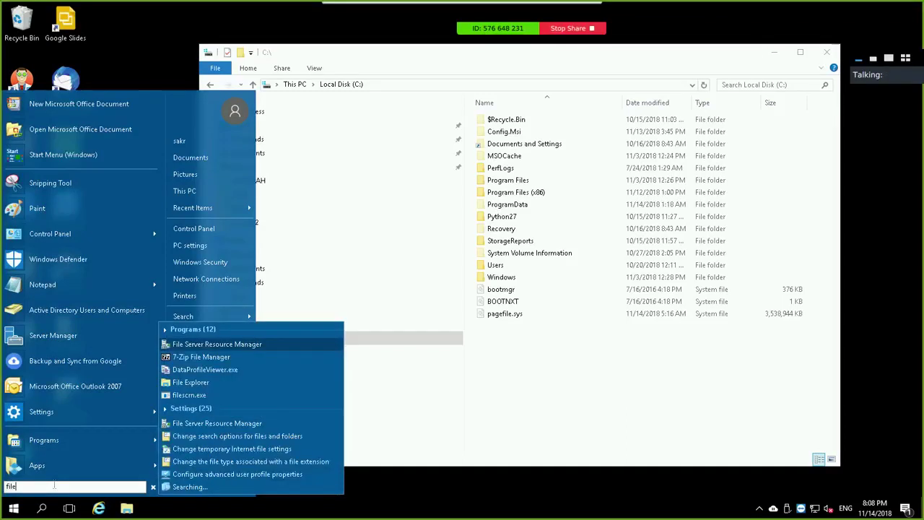
{"action": "key", "text": "Escape"}
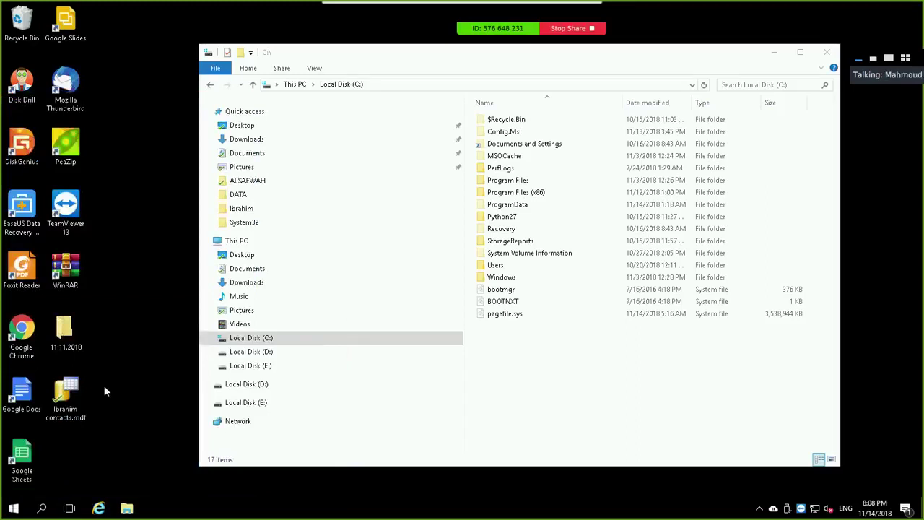
{"action": "left_click", "coordinate": [775, 53]}
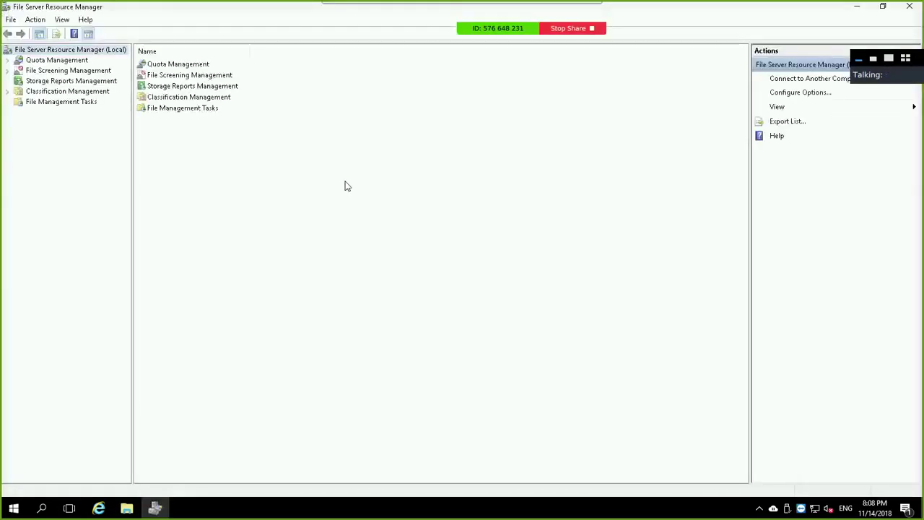
- Expand File Screening Management and show the list of file screens
{"action": "left_click", "coordinate": [94, 73]}
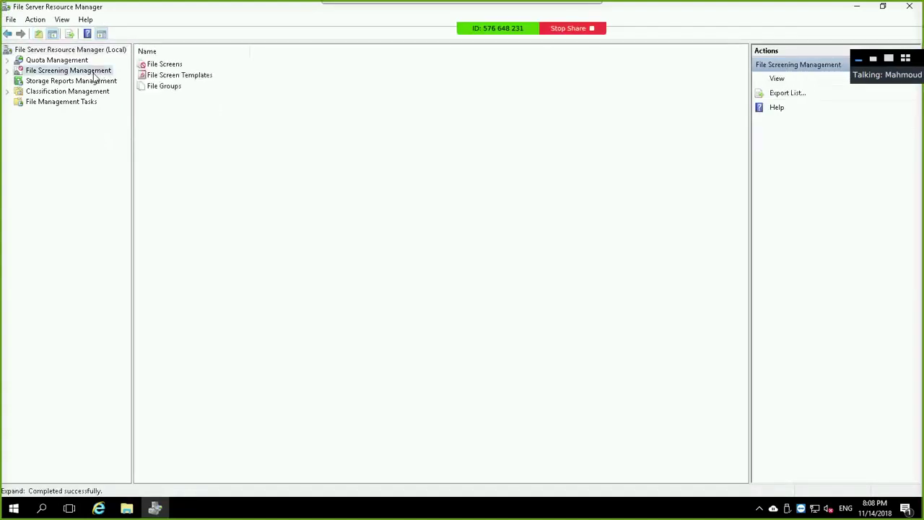
{"action": "double_click", "coordinate": [94, 75]}
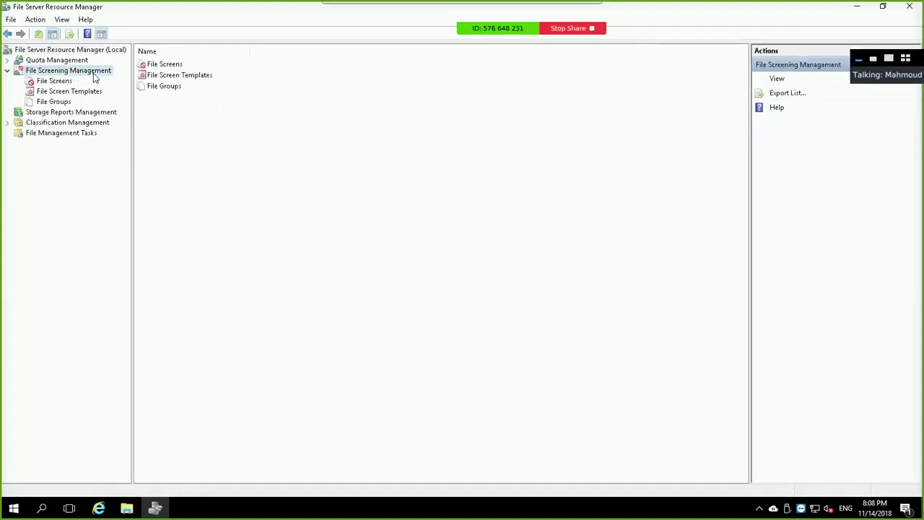
{"action": "left_click", "coordinate": [69, 84]}
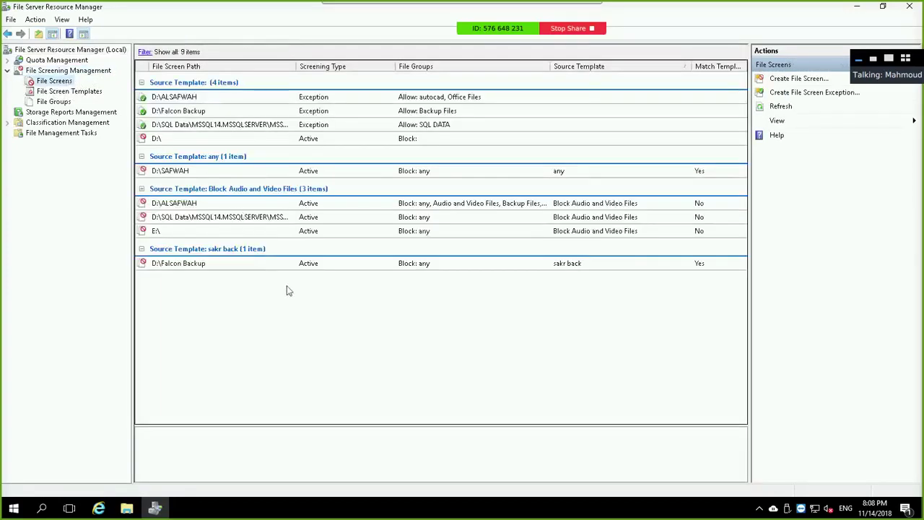
- Create a file screen for D:\SAFWAH\Desktop using the Block Audio and Video Files template
{"action": "right_click", "coordinate": [289, 308]}
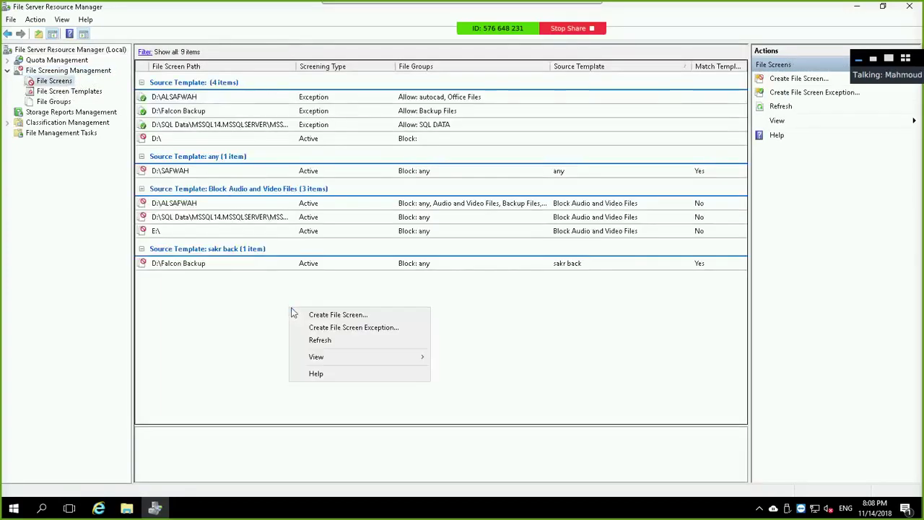
{"action": "left_click", "coordinate": [315, 315]}
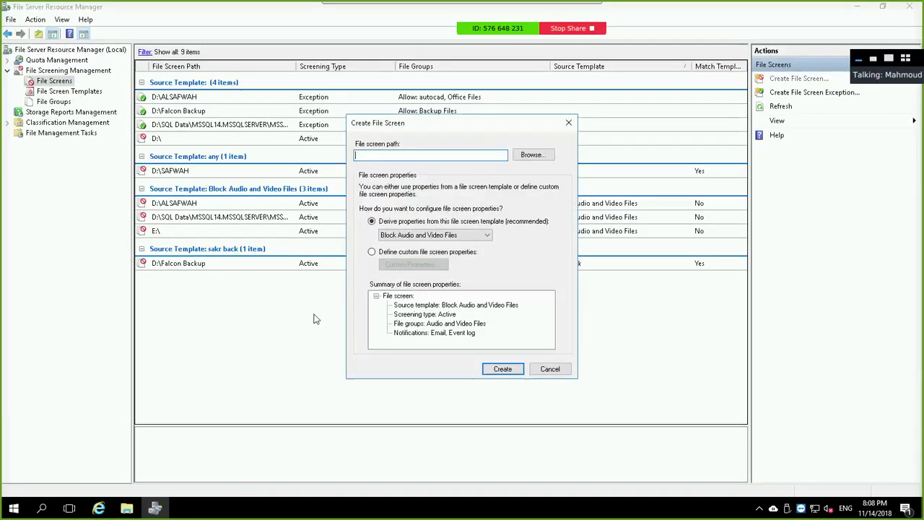
{"action": "left_click", "coordinate": [535, 155]}
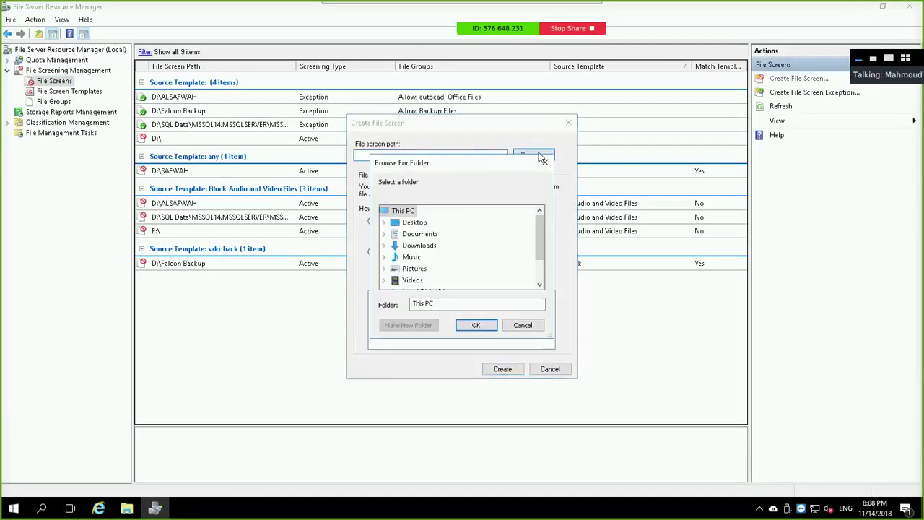
{"action": "left_click_drag", "start_coordinate": [536, 225], "coordinate": [540, 251]}
{"action": "double_click", "coordinate": [433, 269]}
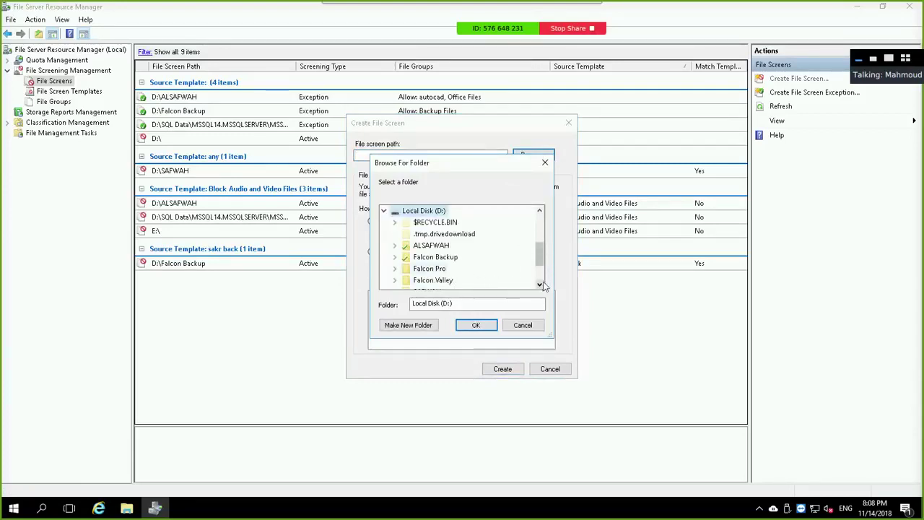
{"action": "left_click", "coordinate": [540, 285]}
{"action": "left_click", "coordinate": [540, 285]}
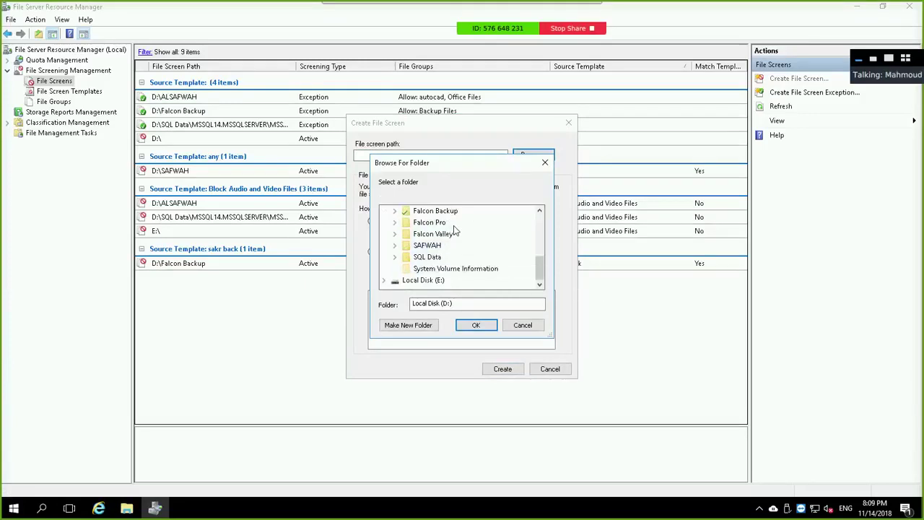
{"action": "double_click", "coordinate": [436, 245]}
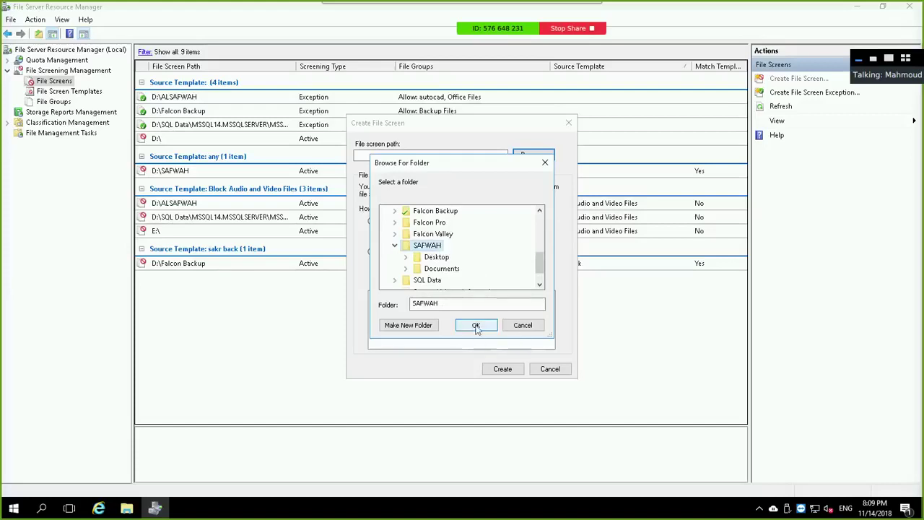
{"action": "double_click", "coordinate": [436, 257]}
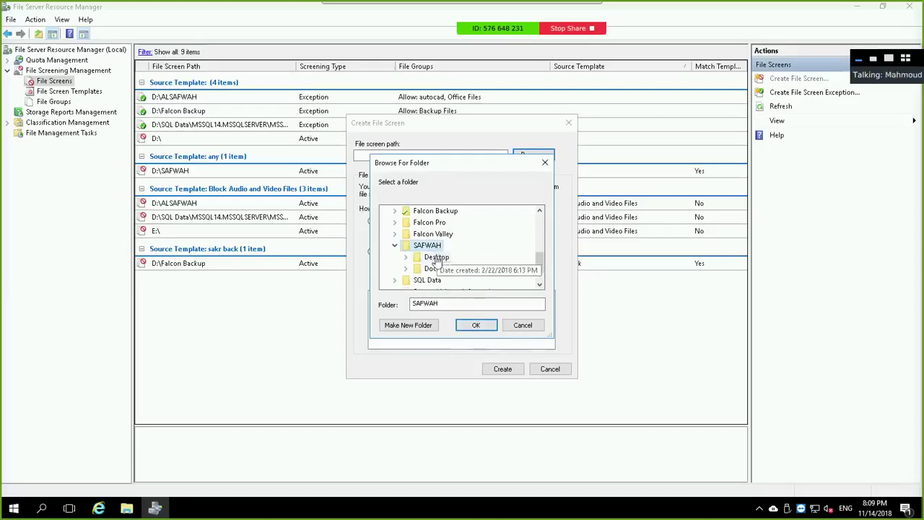
{"action": "left_click", "coordinate": [482, 326]}
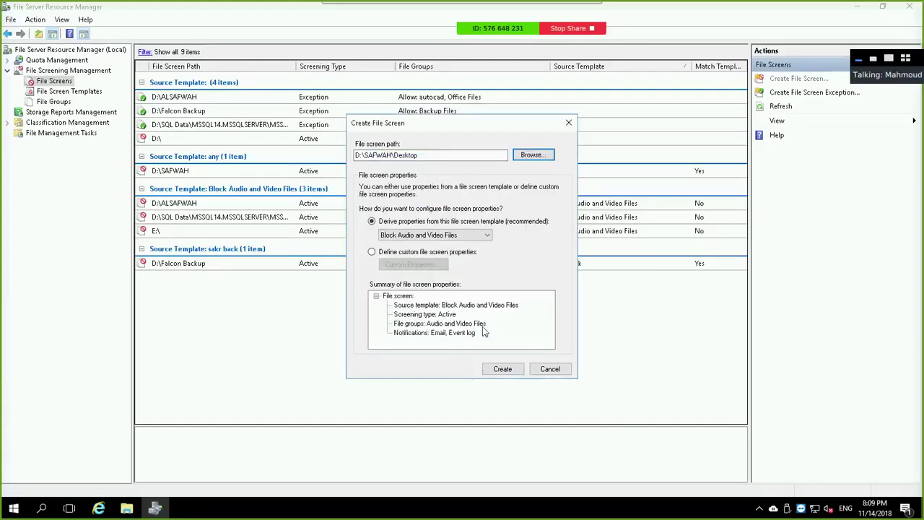
{"action": "left_click", "coordinate": [503, 369]}
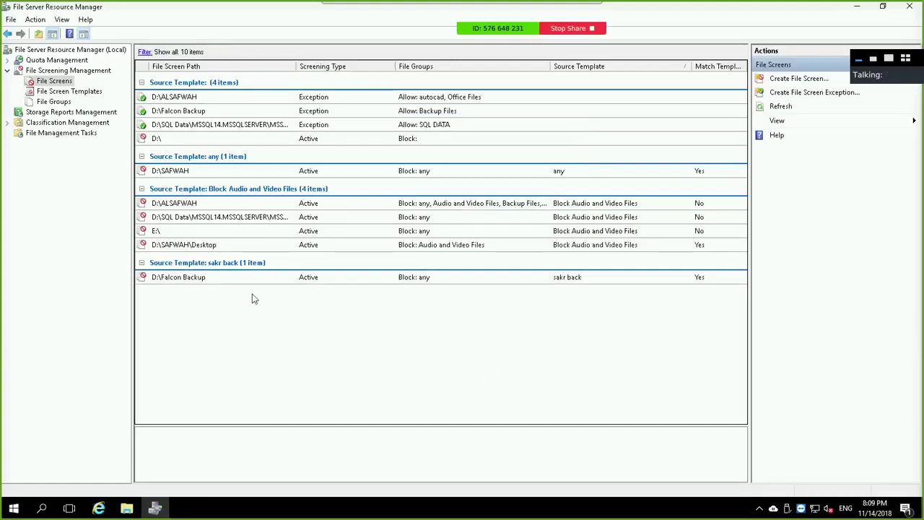
- Make the D:\SAFWAH\Desktop file screen block the any group instead of Audio and Video Files, checking the any group's file patterns before saving
{"action": "left_click", "coordinate": [232, 247]}
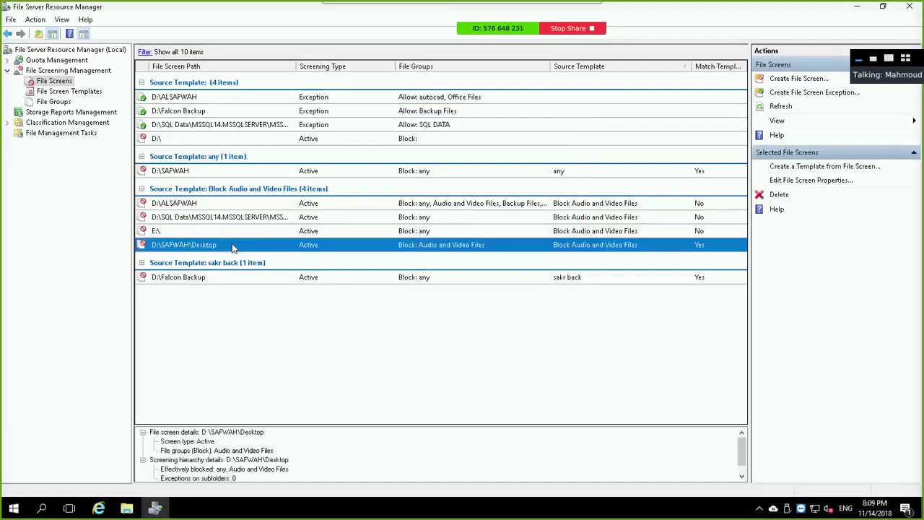
{"action": "double_click", "coordinate": [232, 246]}
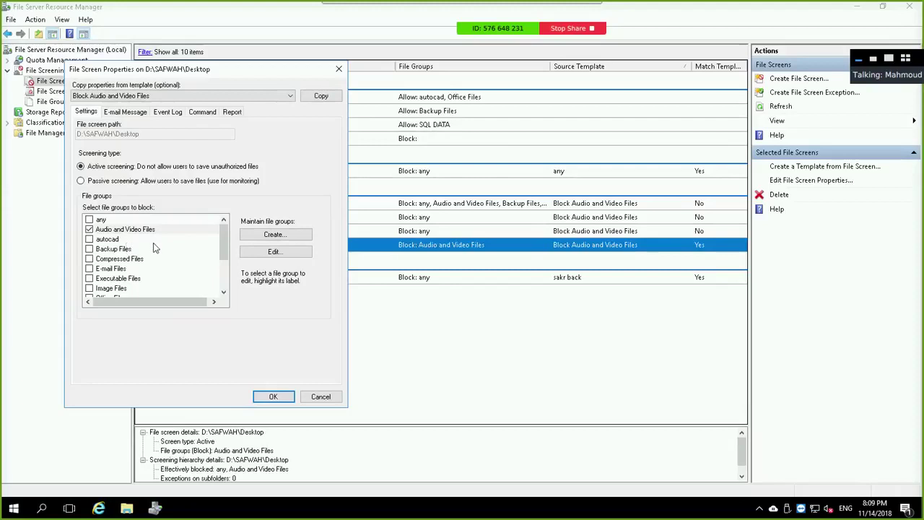
{"action": "left_click", "coordinate": [91, 229]}
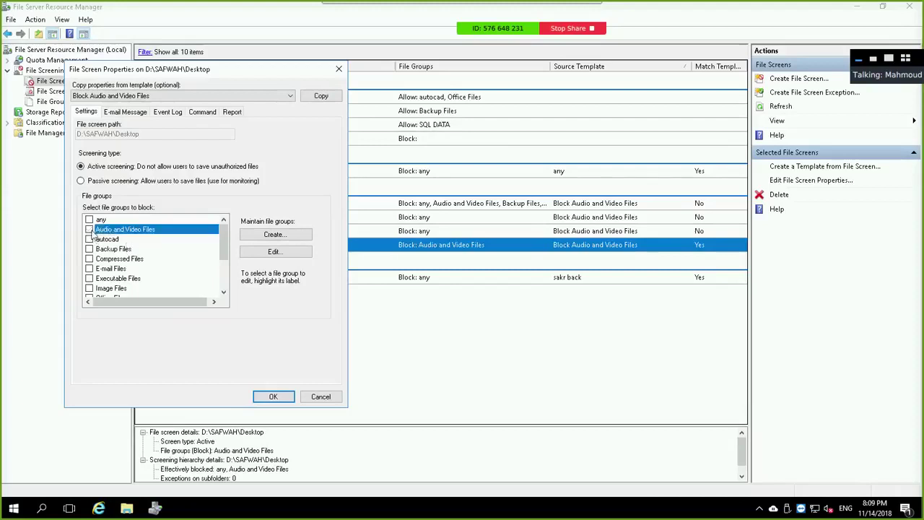
{"action": "left_click", "coordinate": [101, 220]}
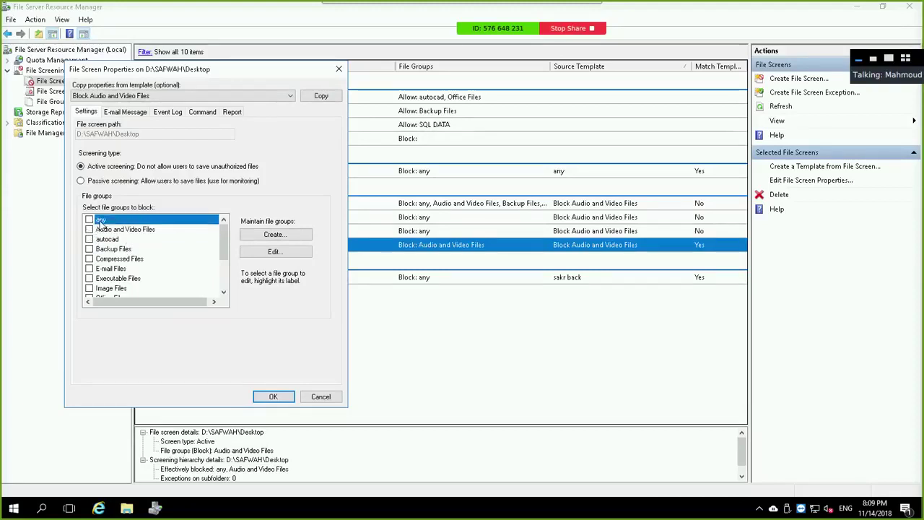
{"action": "left_click", "coordinate": [275, 253]}
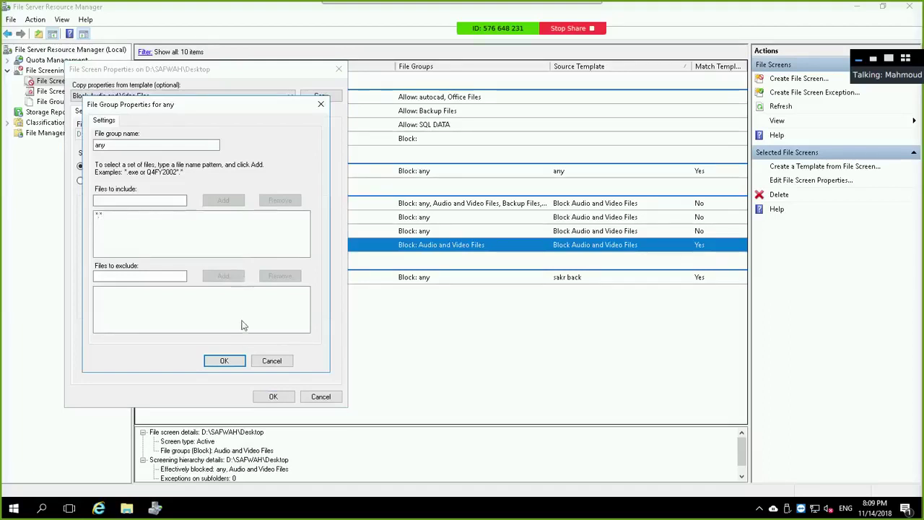
{"action": "left_click", "coordinate": [226, 363]}
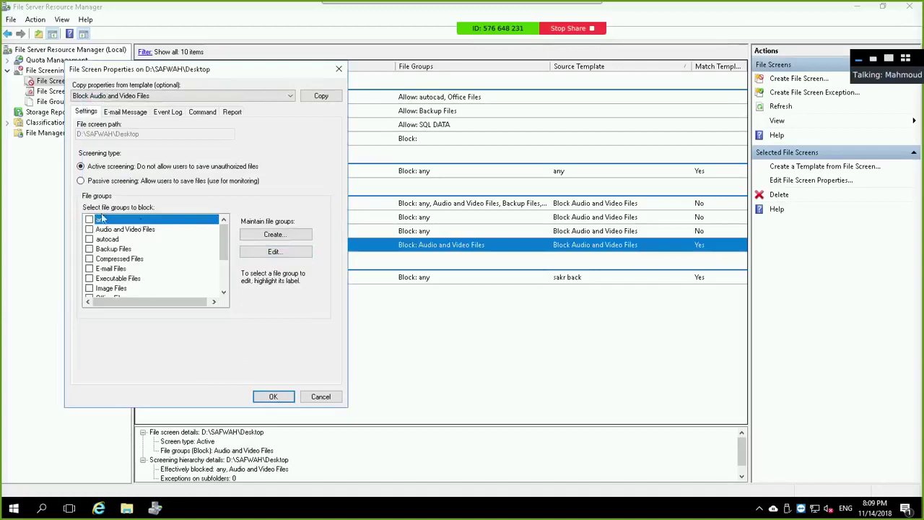
{"action": "left_click", "coordinate": [90, 221]}
{"action": "left_click", "coordinate": [289, 397]}
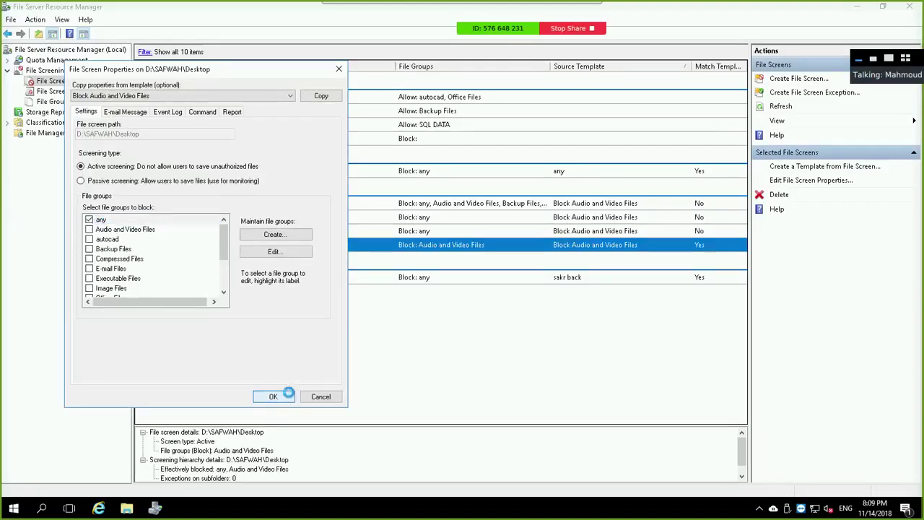
{"action": "left_click", "coordinate": [508, 306]}
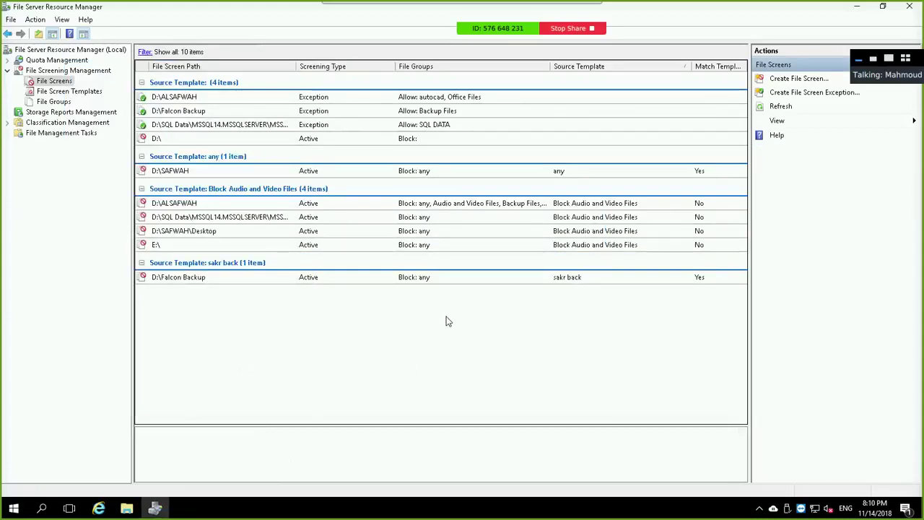
- Start a file screen exception that excludes Office Files from screening, with D:\SAFWAH\Desktop as its path
{"action": "left_click", "coordinate": [812, 94]}
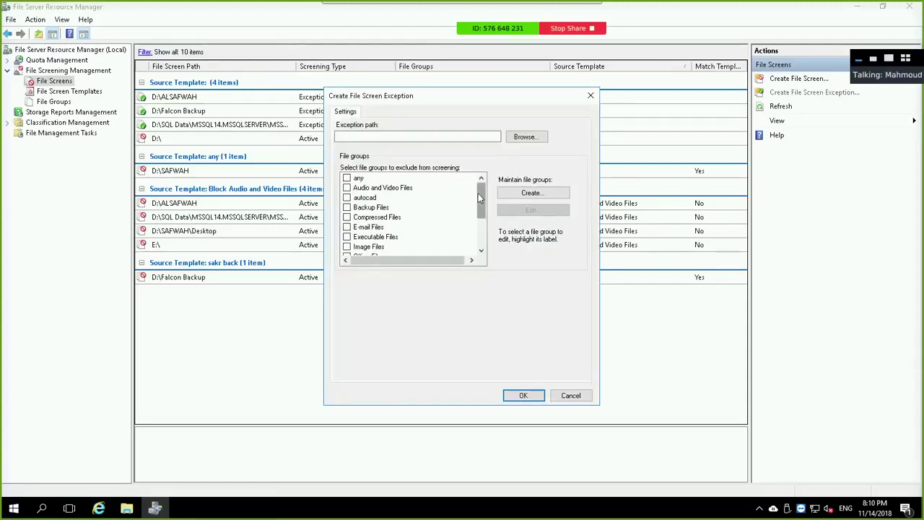
{"action": "left_click_drag", "start_coordinate": [477, 192], "coordinate": [487, 242]}
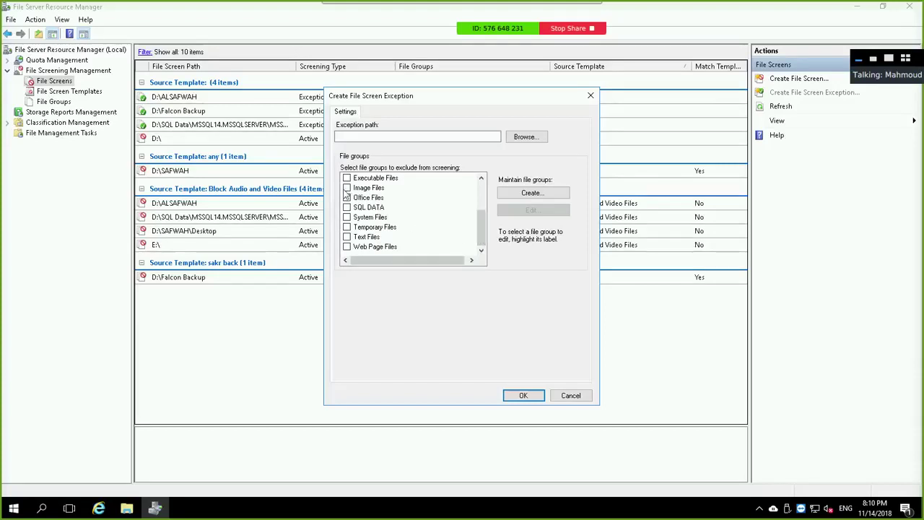
{"action": "left_click", "coordinate": [347, 197]}
{"action": "left_click", "coordinate": [525, 137]}
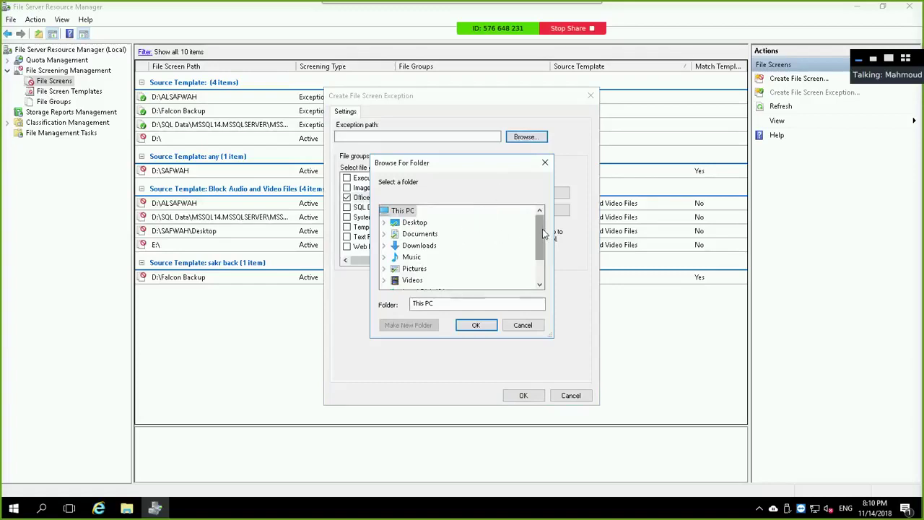
{"action": "scroll", "coordinate": [543, 233], "scroll_direction": "down", "scroll_amount": 1}
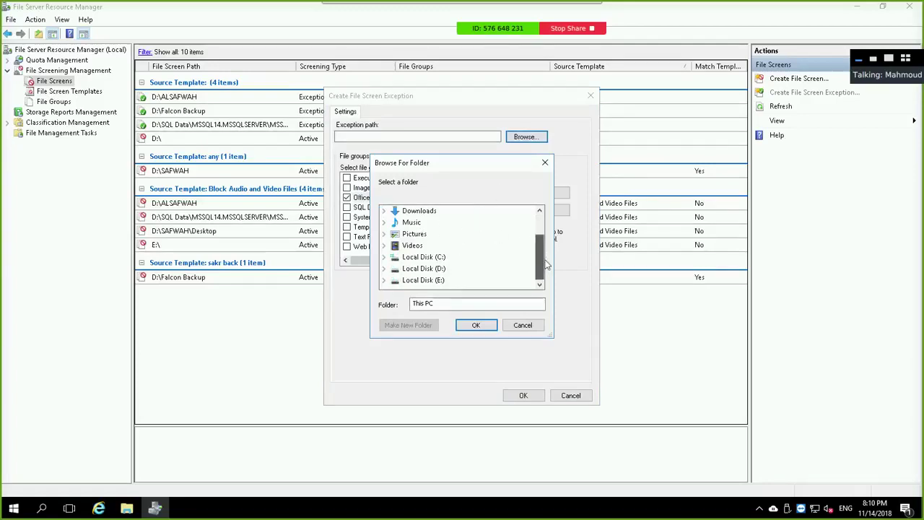
{"action": "double_click", "coordinate": [436, 273]}
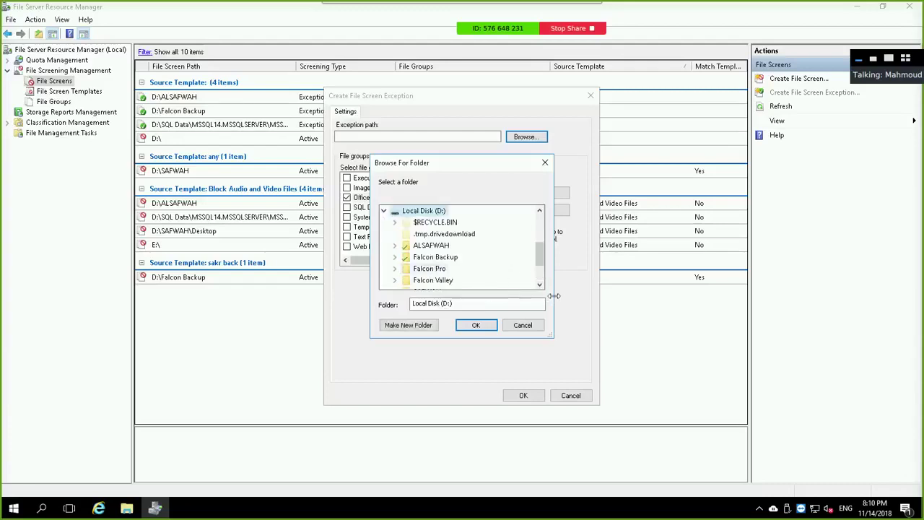
{"action": "left_click", "coordinate": [540, 286]}
{"action": "left_click", "coordinate": [540, 286]}
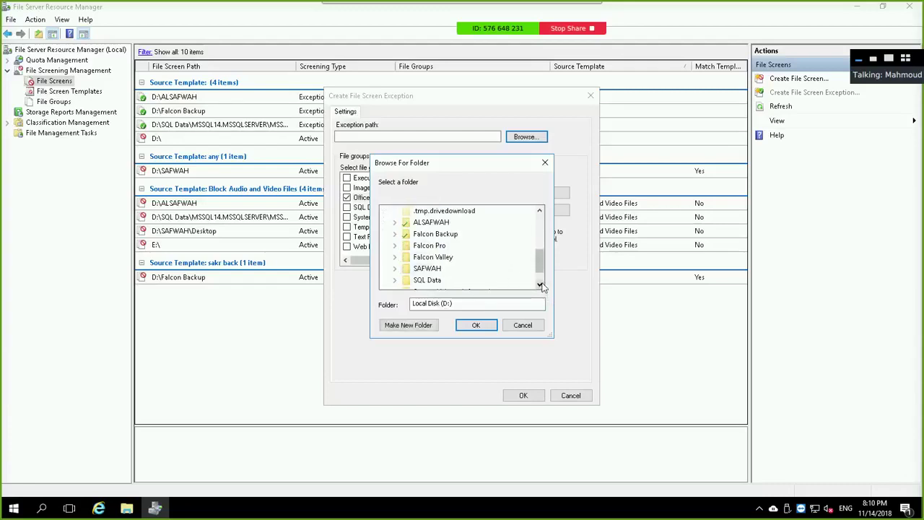
{"action": "double_click", "coordinate": [429, 269]}
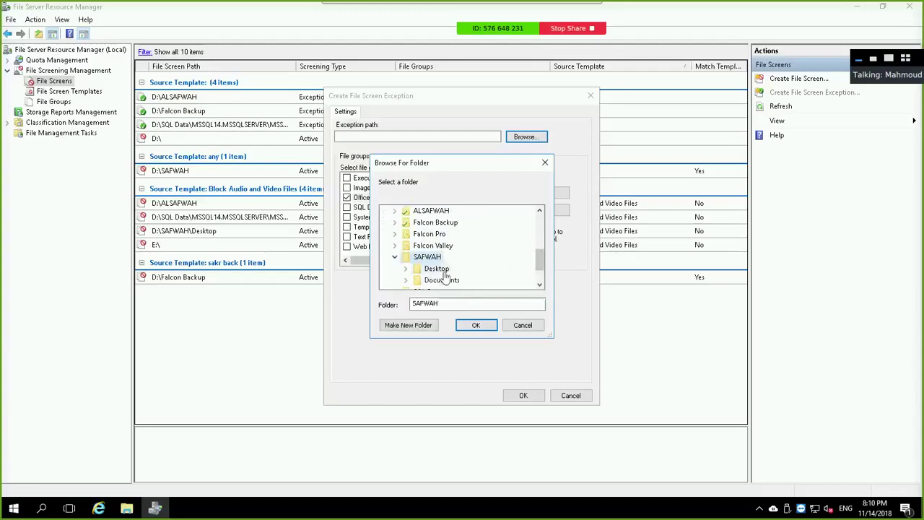
{"action": "left_click", "coordinate": [477, 326]}
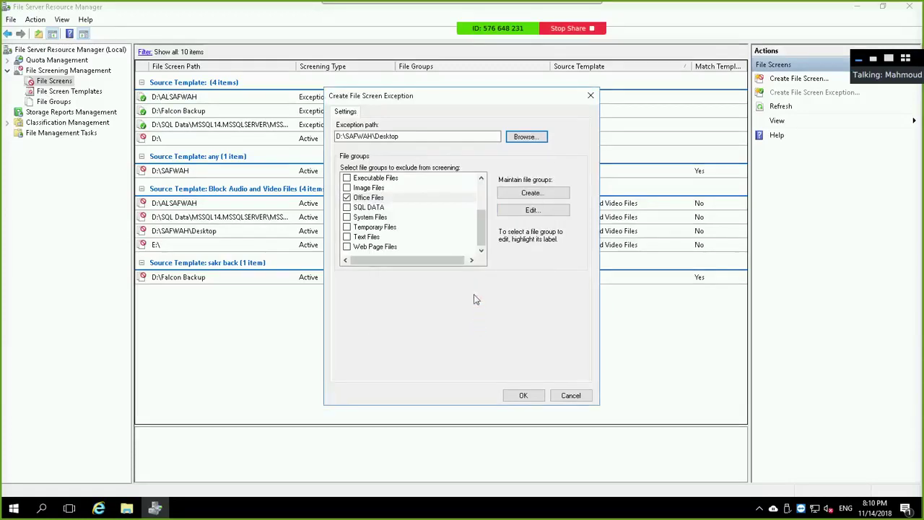
- Open the Office Files group for editing and add *.pdf to its files to include
{"action": "left_click", "coordinate": [532, 209]}
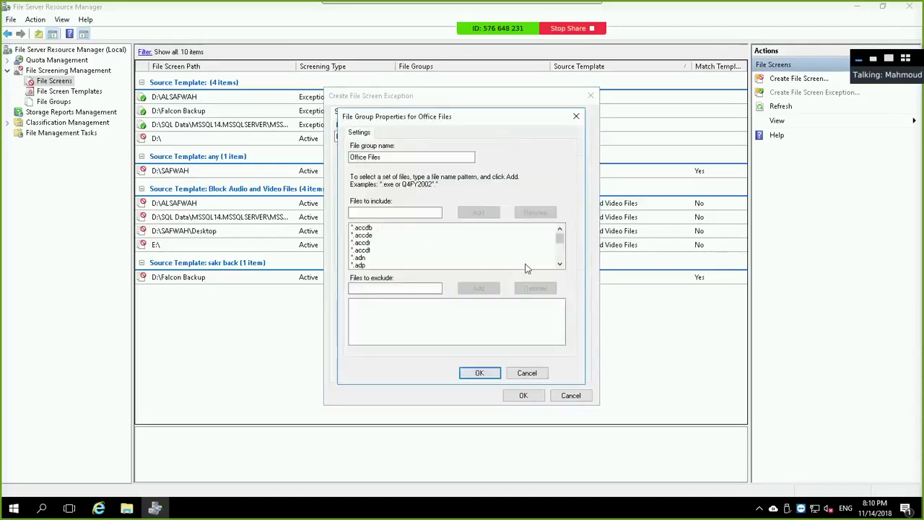
{"action": "left_click_drag", "start_coordinate": [561, 242], "coordinate": [571, 221]}
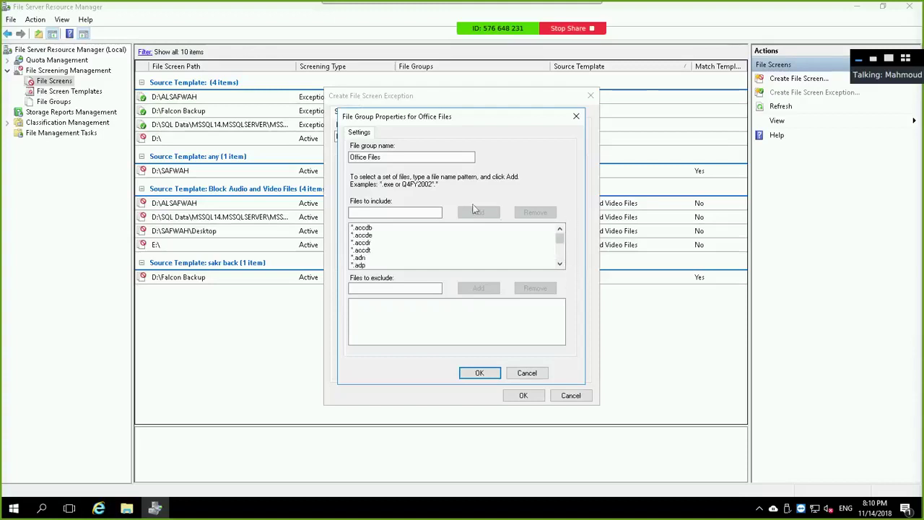
{"action": "left_click", "coordinate": [411, 211]}
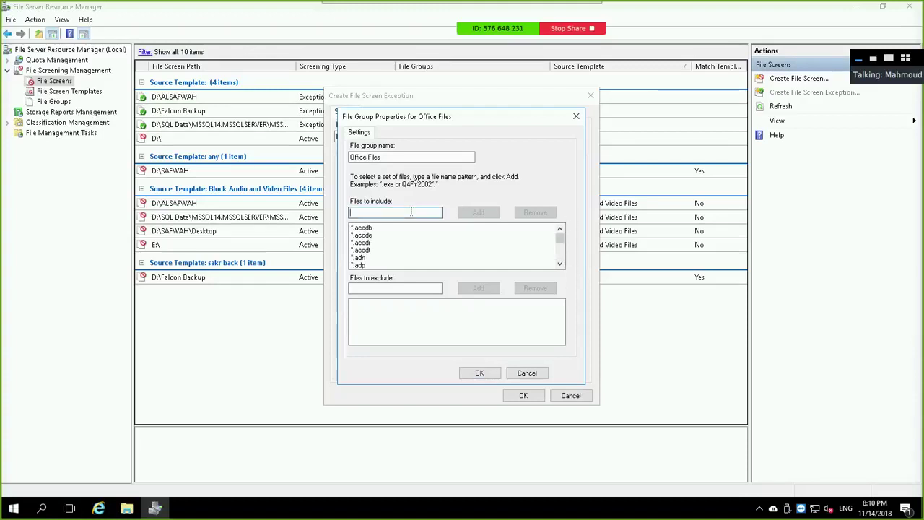
{"action": "type", "text": "1.p"}
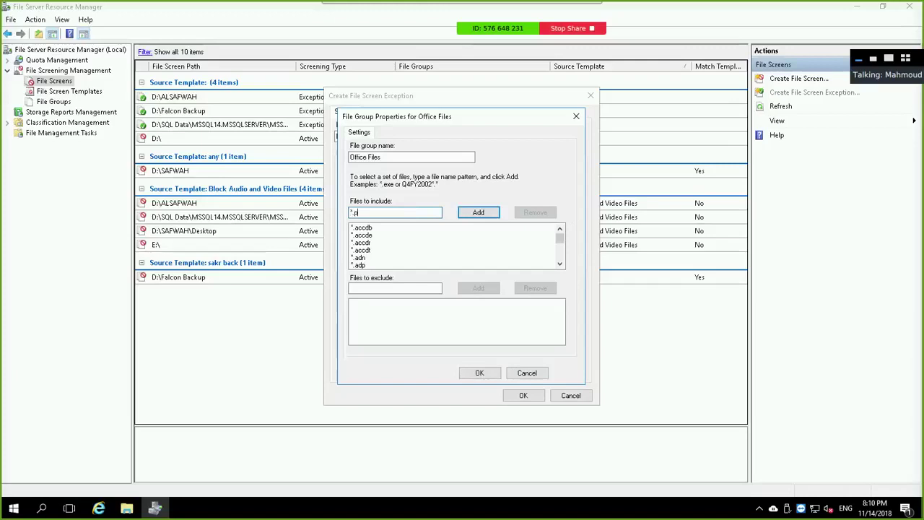
{"action": "type", "text": "df"}
{"action": "key", "text": "Return"}
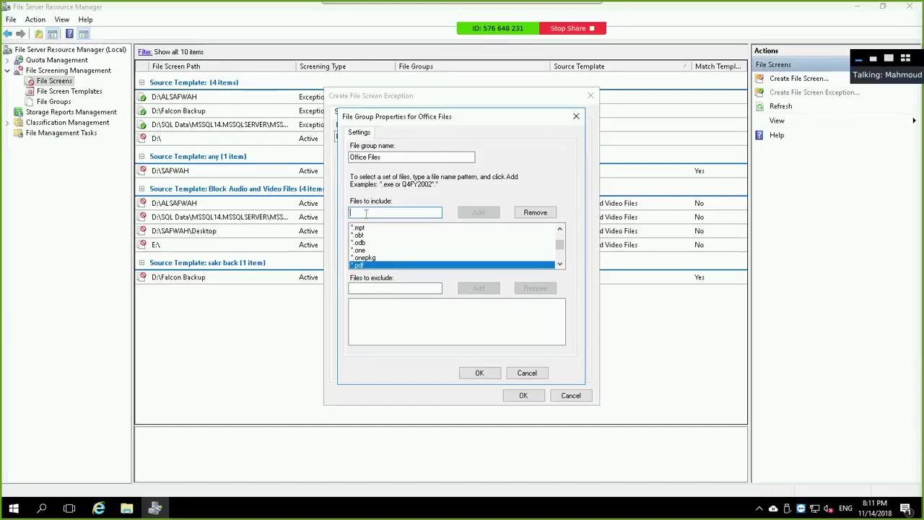
- Remove *.one from the Office Files group's files to include and save the group's properties
{"action": "left_click", "coordinate": [371, 251]}
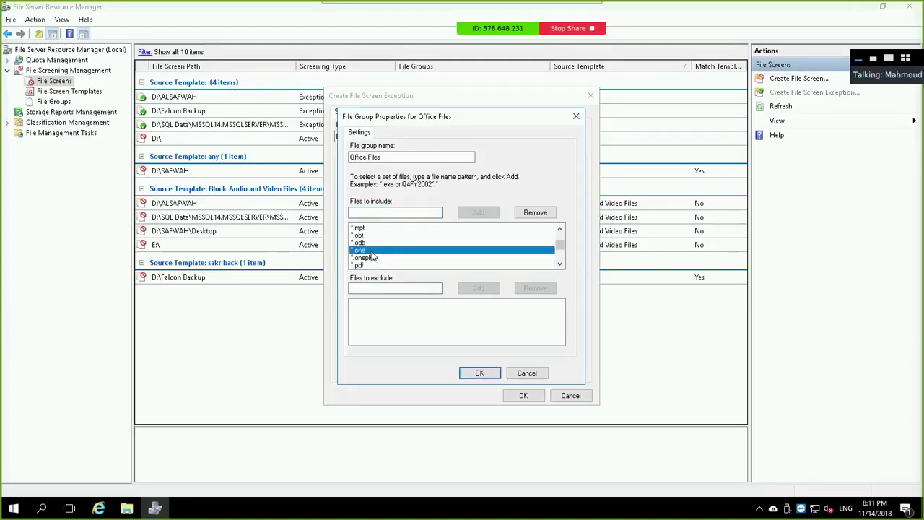
{"action": "left_click", "coordinate": [534, 212]}
{"action": "left_click", "coordinate": [366, 251]}
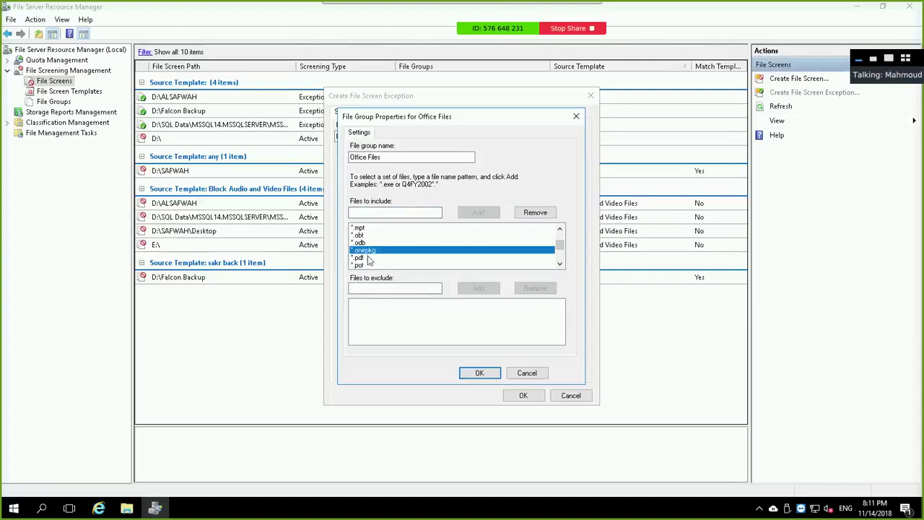
{"action": "left_click", "coordinate": [366, 266]}
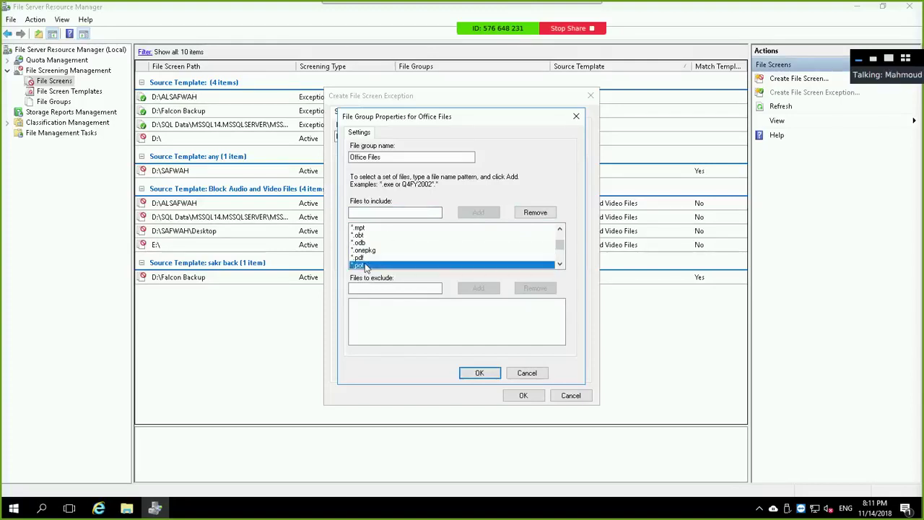
{"action": "left_click_drag", "start_coordinate": [565, 251], "coordinate": [567, 226]}
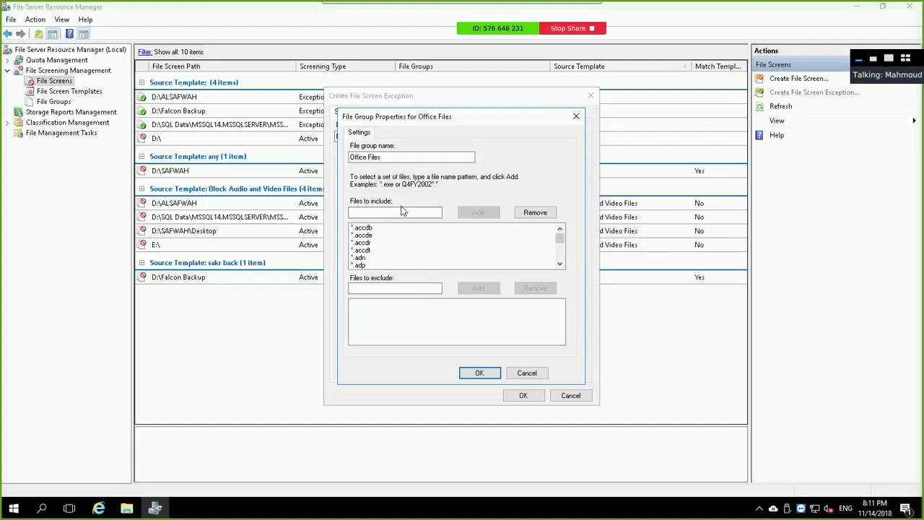
{"action": "left_click", "coordinate": [479, 373]}
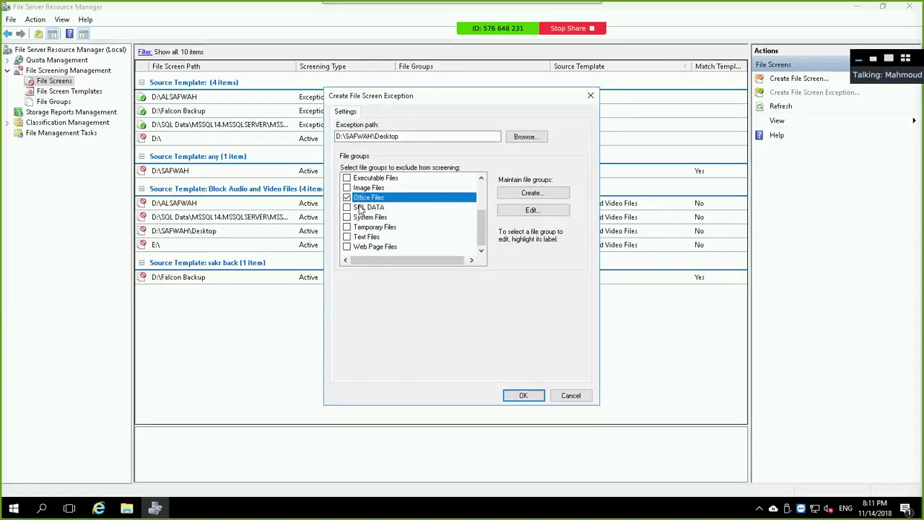
- Save the file screen exception for D:\SAFWAH\Desktop, then close File Server Resource Manager after checking the exception's details
{"action": "left_click", "coordinate": [525, 396]}
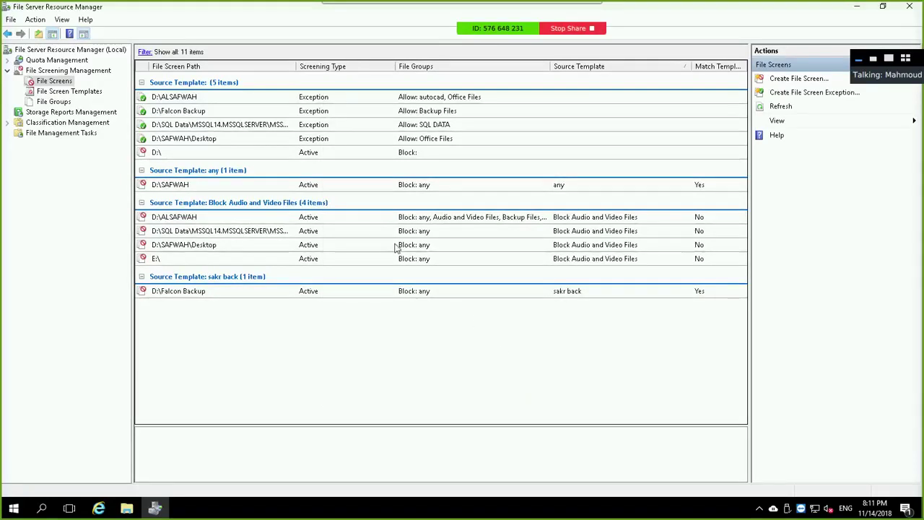
{"action": "left_click", "coordinate": [205, 141]}
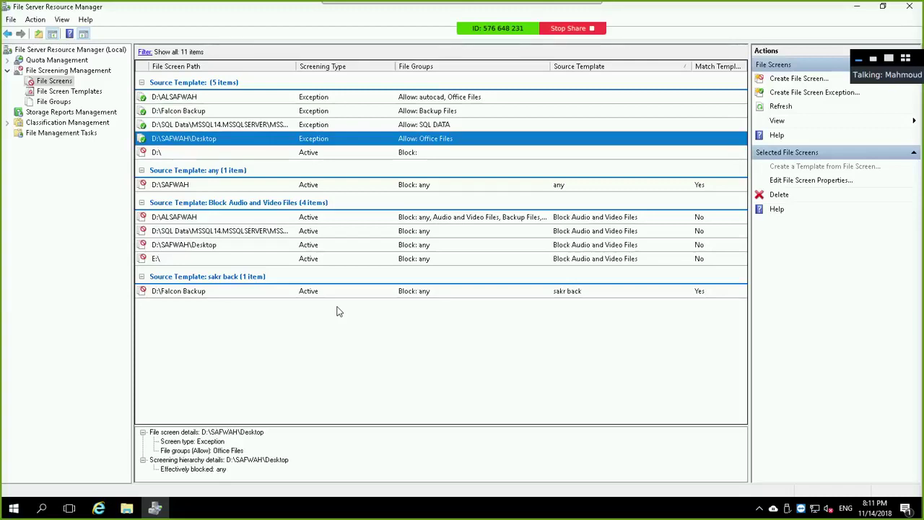
{"action": "left_click", "coordinate": [912, 6]}
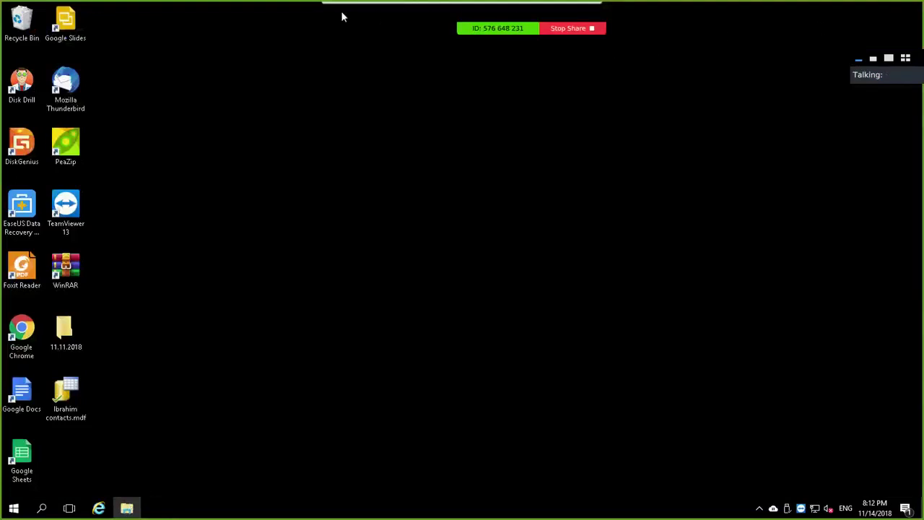
- Check the Zoom meeting's participant list and close it
{"action": "mouse_move", "coordinate": [517, 70]}
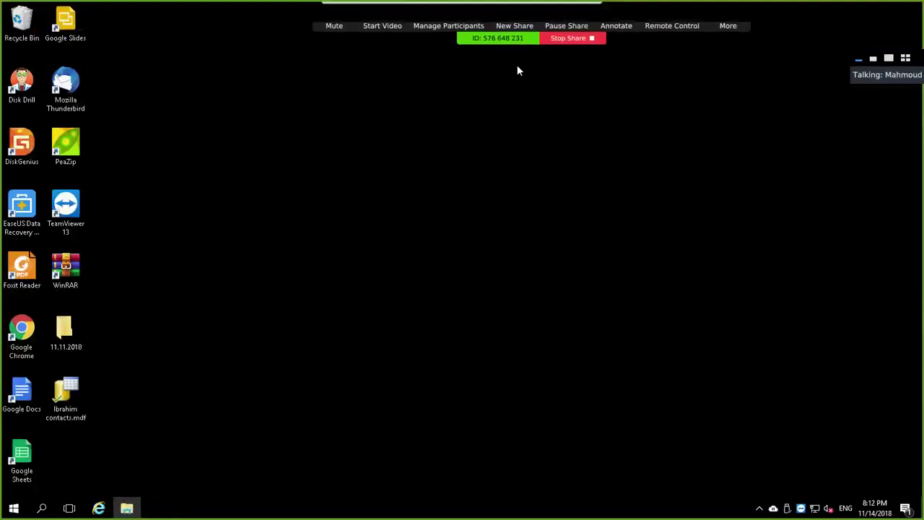
{"action": "left_click", "coordinate": [434, 36]}
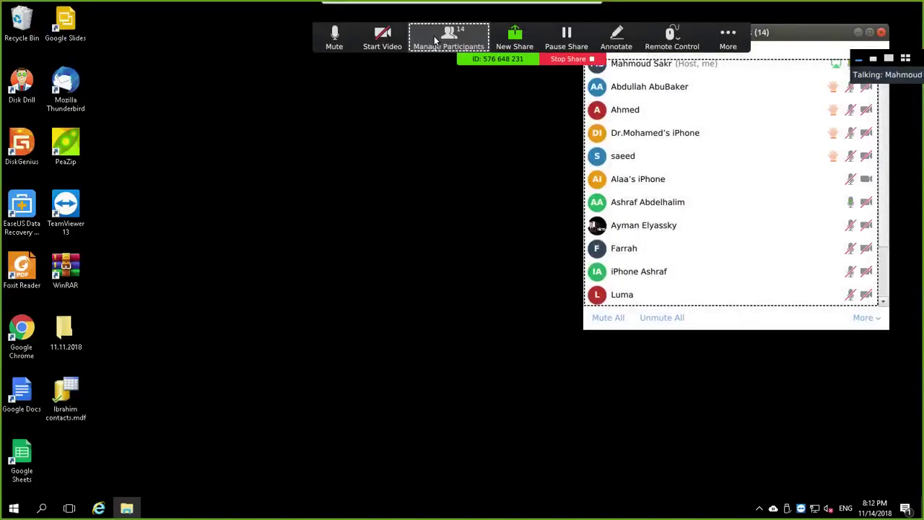
{"action": "left_click", "coordinate": [881, 33]}
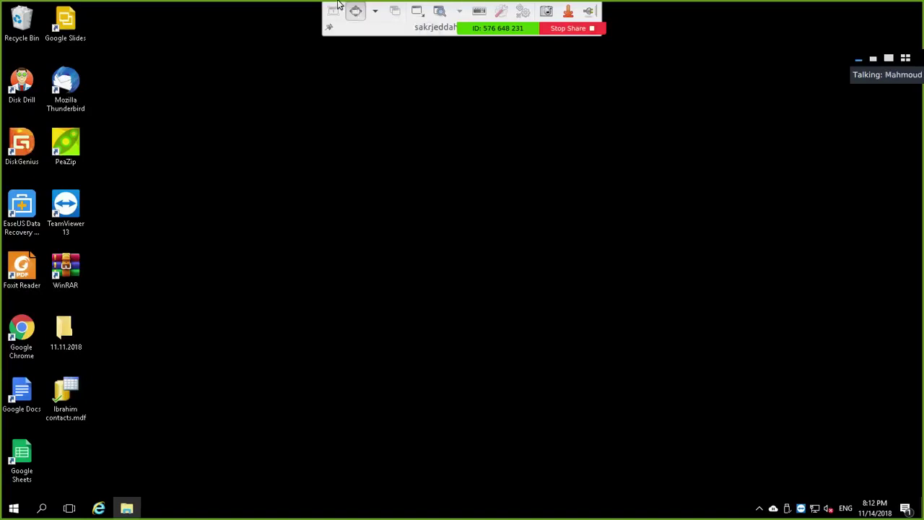
- Take the Remmina remote session out of full screen and place it as a floating window over the middle of the local desktop
{"action": "left_click", "coordinate": [356, 12]}
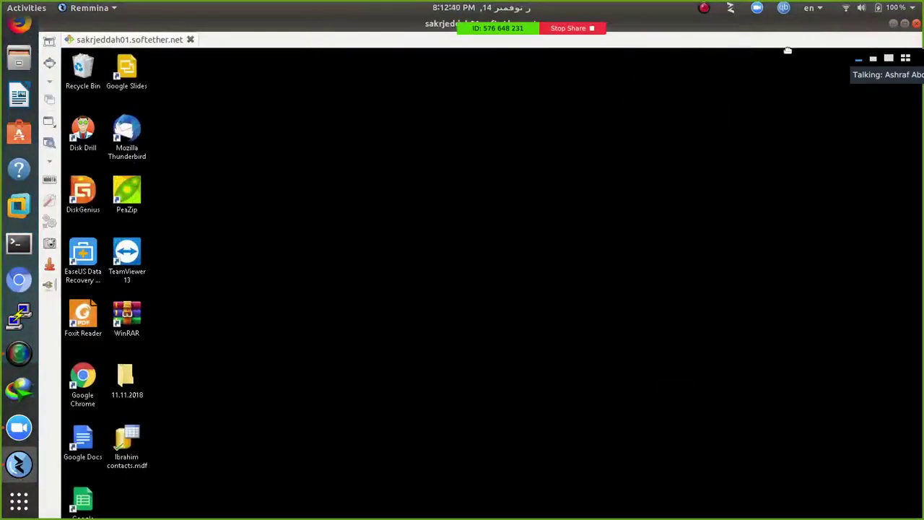
{"action": "left_click_drag", "start_coordinate": [737, 48], "coordinate": [487, 94]}
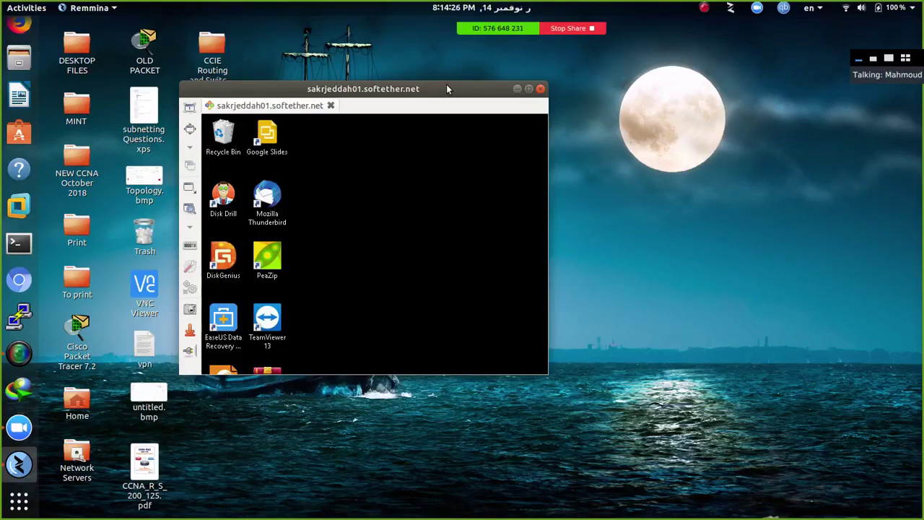
{"action": "left_click_drag", "start_coordinate": [446, 87], "coordinate": [548, 94]}
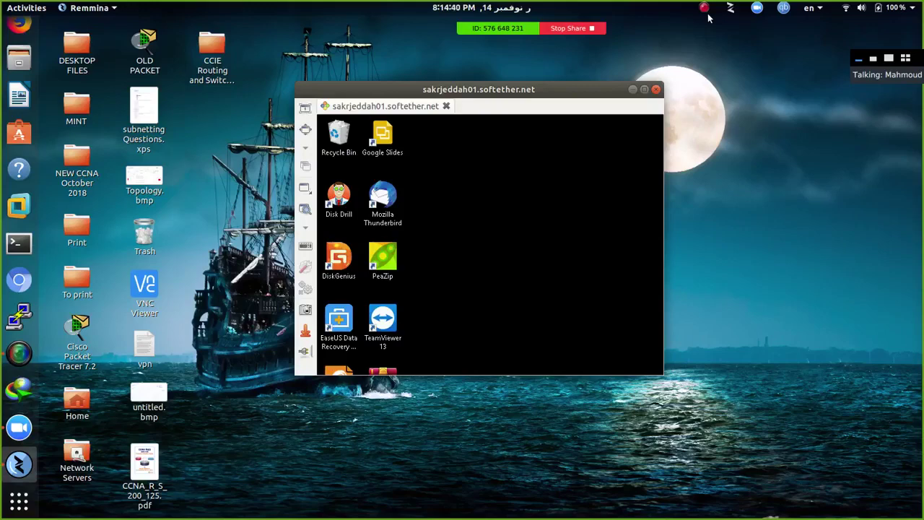
{"action": "left_click_drag", "start_coordinate": [560, 94], "coordinate": [553, 92]}
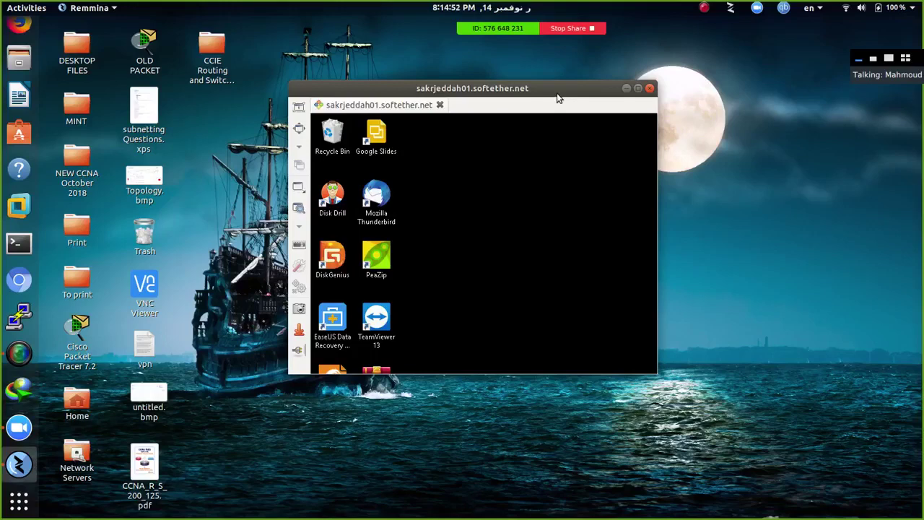
{"action": "left_click_drag", "start_coordinate": [558, 98], "coordinate": [566, 65]}
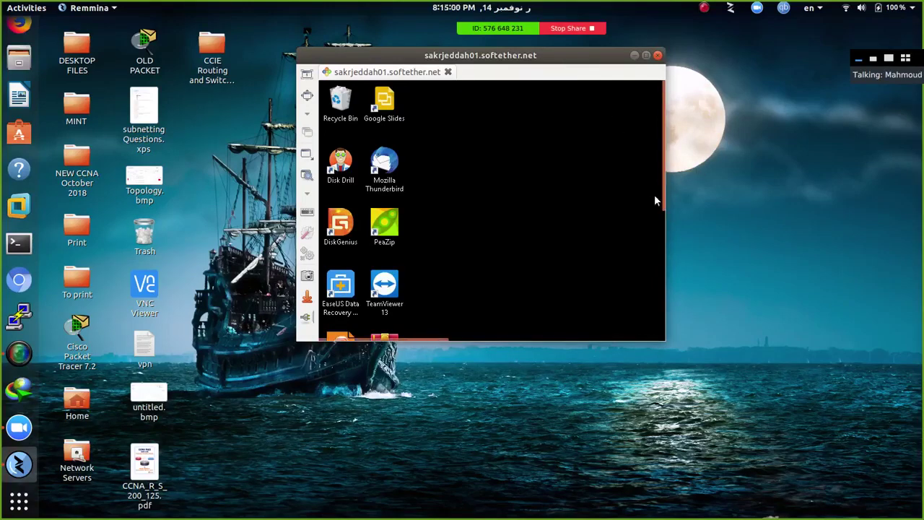
{"action": "left_click_drag", "start_coordinate": [662, 189], "coordinate": [668, 148]}
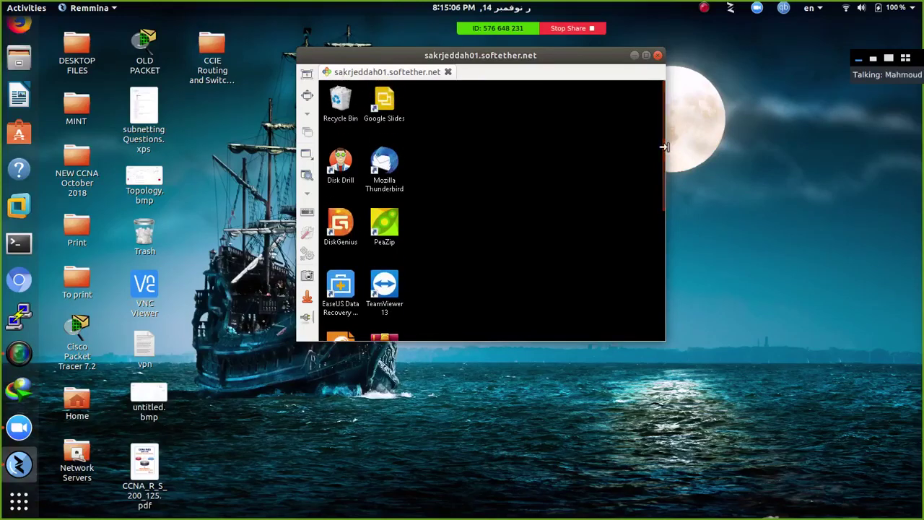
{"action": "left_click", "coordinate": [704, 8]}
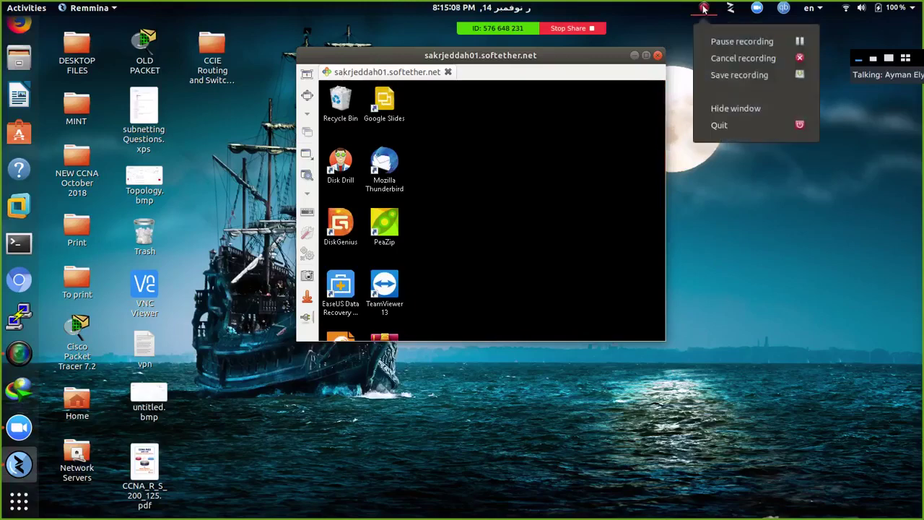